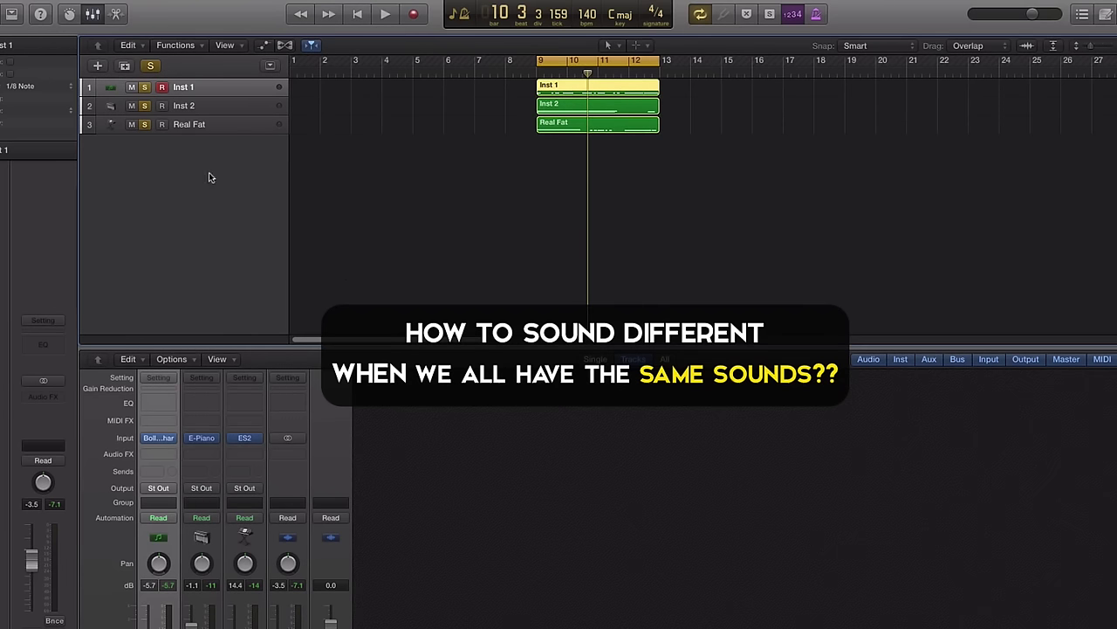
Open Inst 1's Bollywood Maharaja instrument window and browse its presets, keeping 08 Up Front.
left_click(226, 105)
left_click(225, 127)
left_click(225, 88)
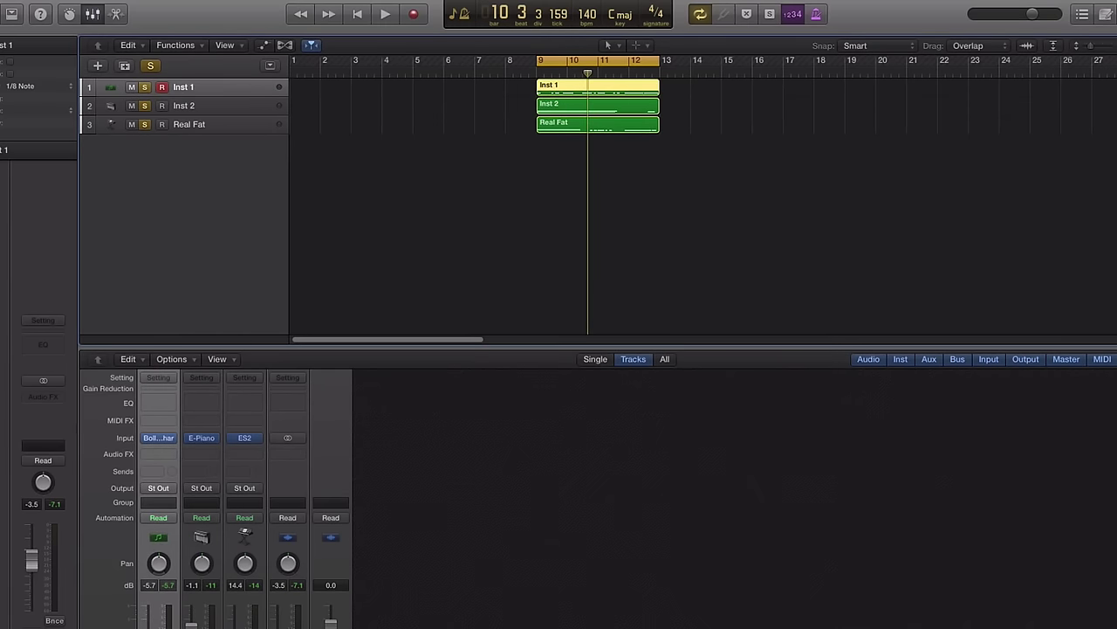
key("v")
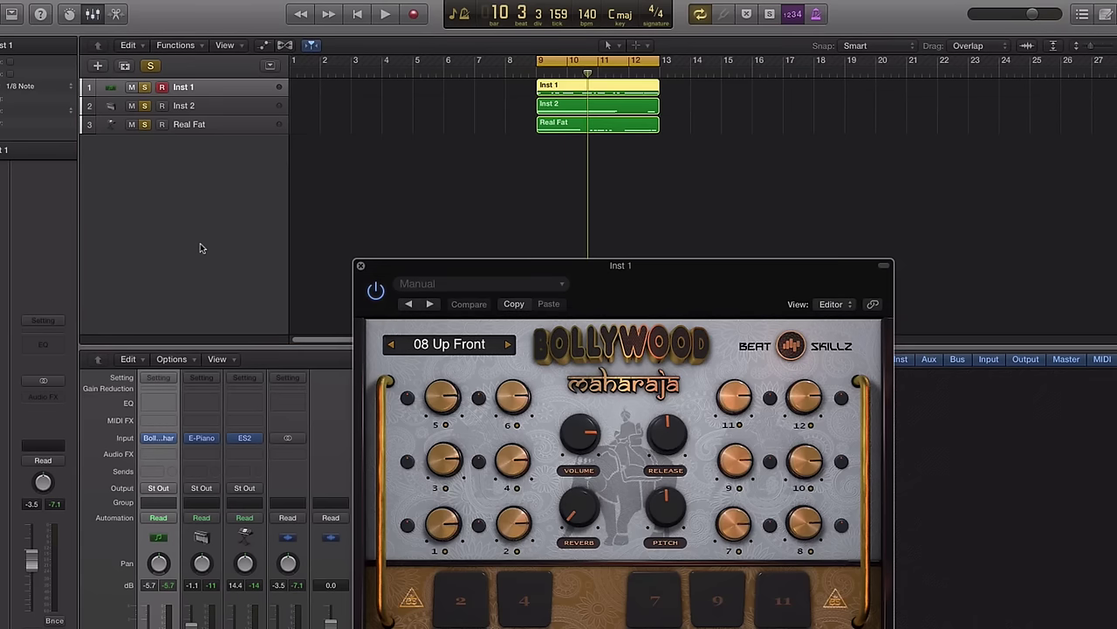
left_click_drag(473, 266, 420, 155)
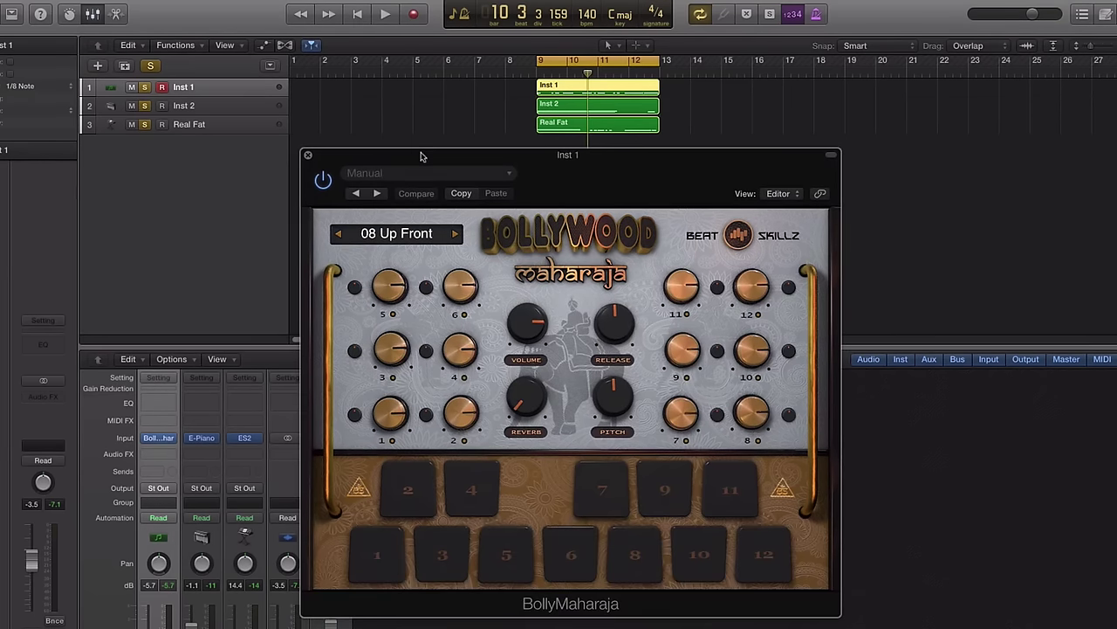
left_click(406, 238)
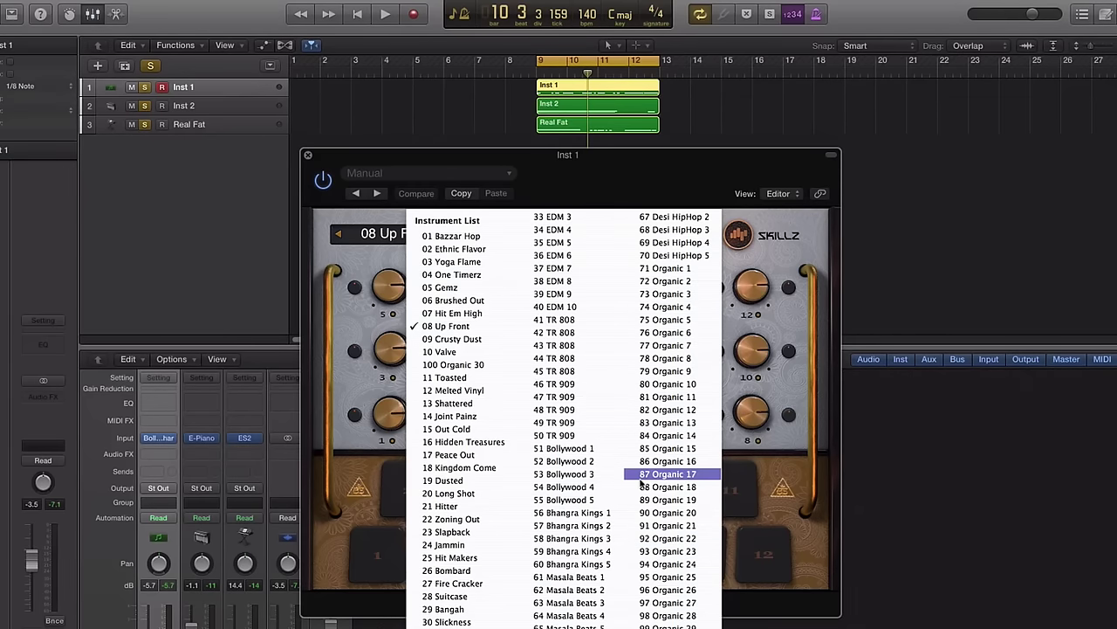
left_click(577, 157)
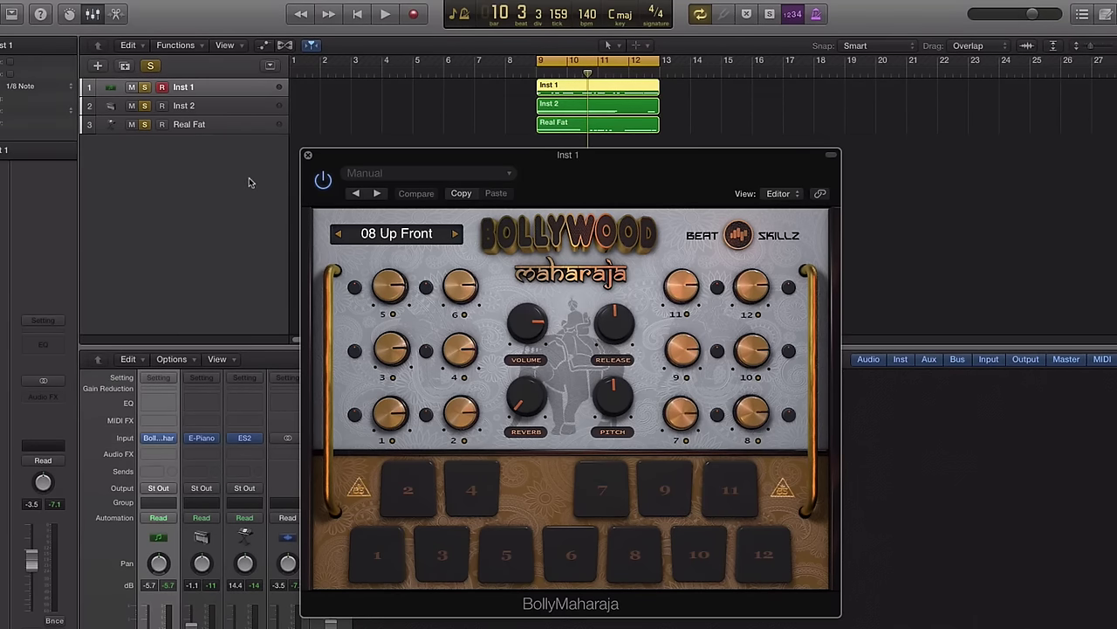
Bring up the Inst 2 Vintage Electric Piano and Real Fat ES2 instrument windows.
left_click(216, 108)
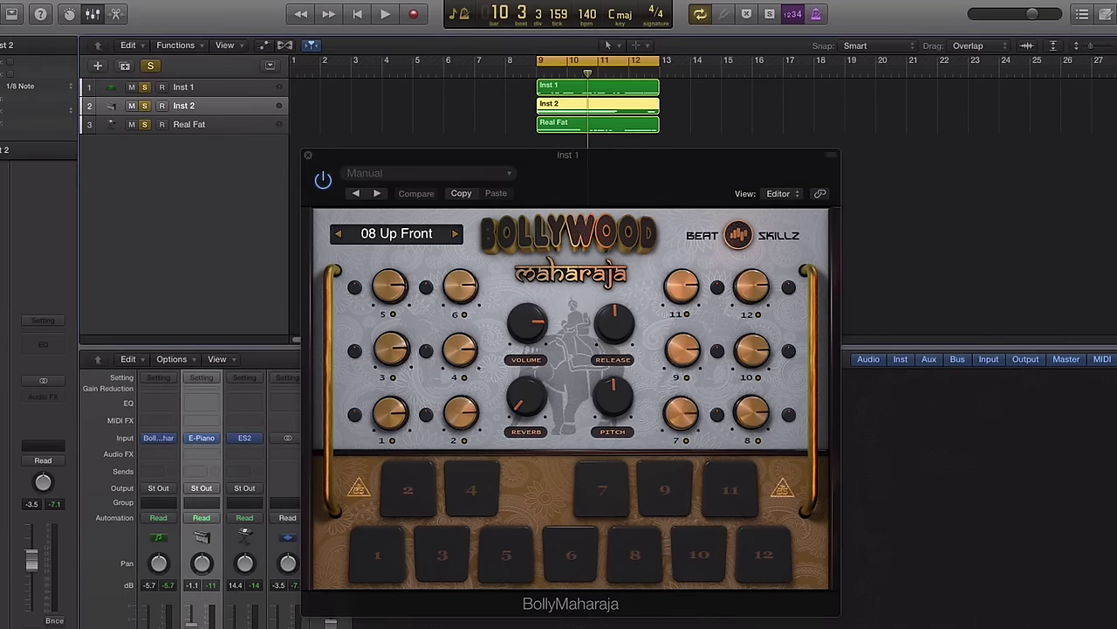
key("v")
left_click_drag(639, 195, 612, 162)
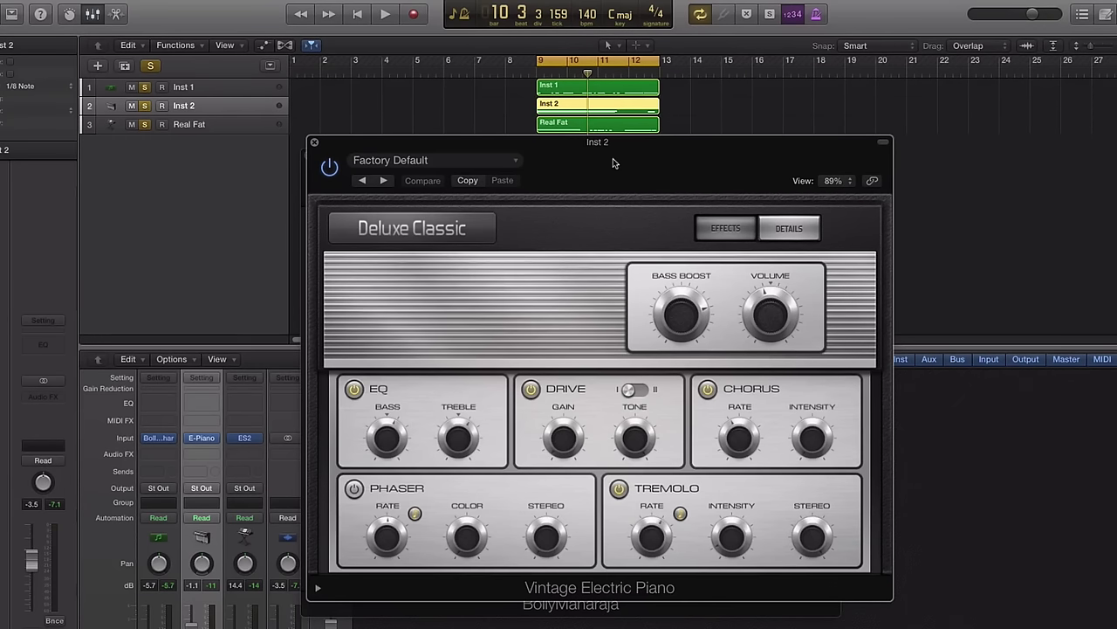
left_click(210, 126)
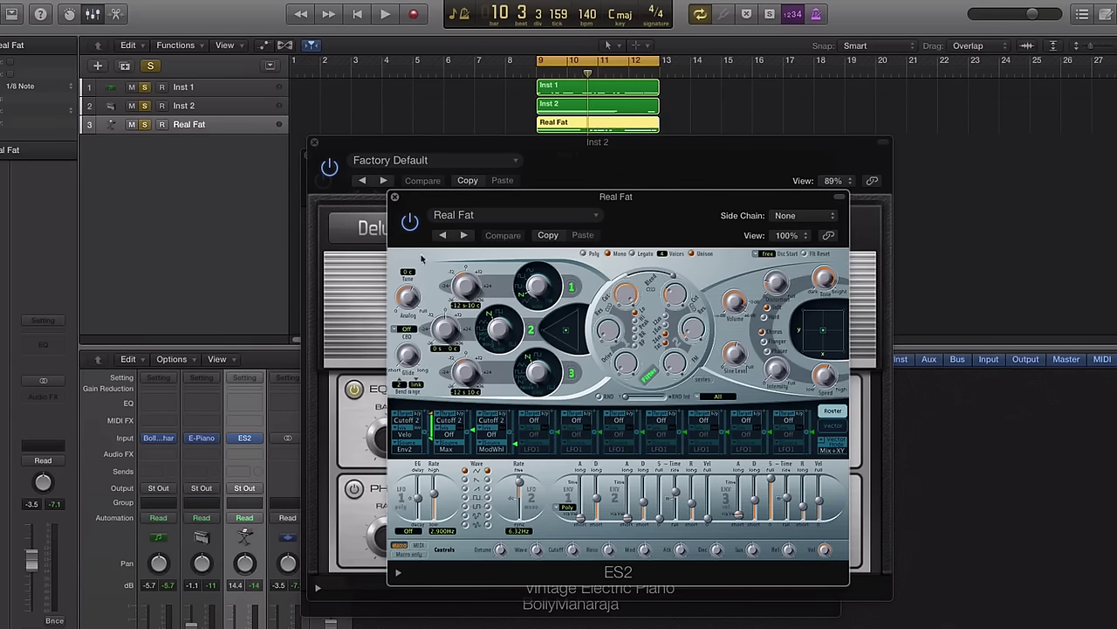
Close the ES2, Vintage Electric Piano and Bollywood Maharaja windows.
left_click(394, 196)
left_click(315, 141)
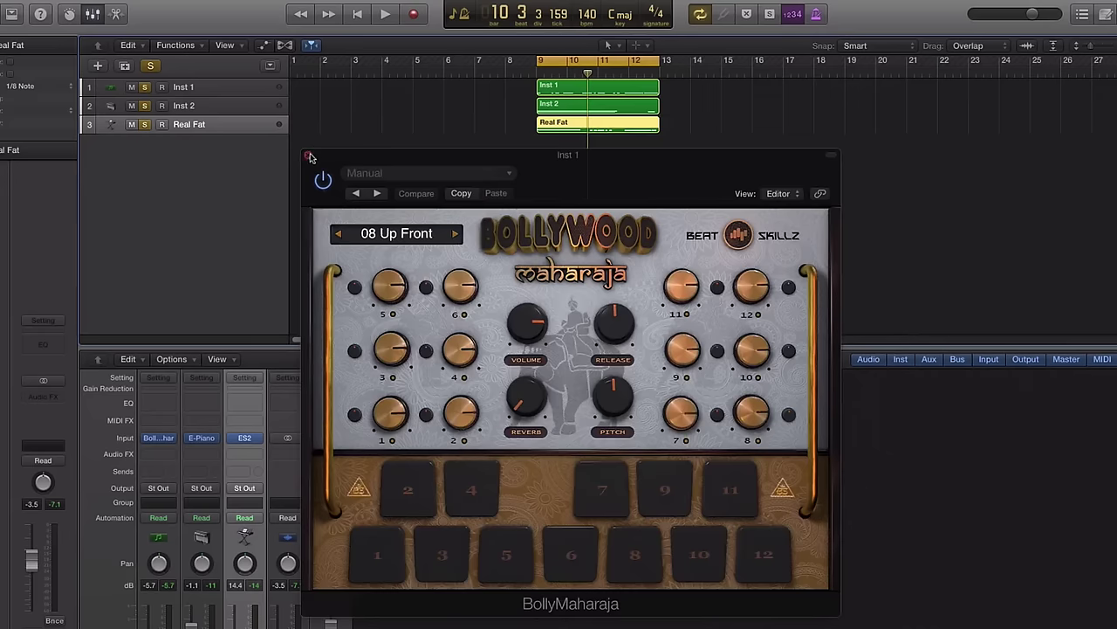
left_click(308, 150)
Turn off solo on Real Fat and Inst 2, then play the cycle with Inst 1 selected.
left_click(145, 124)
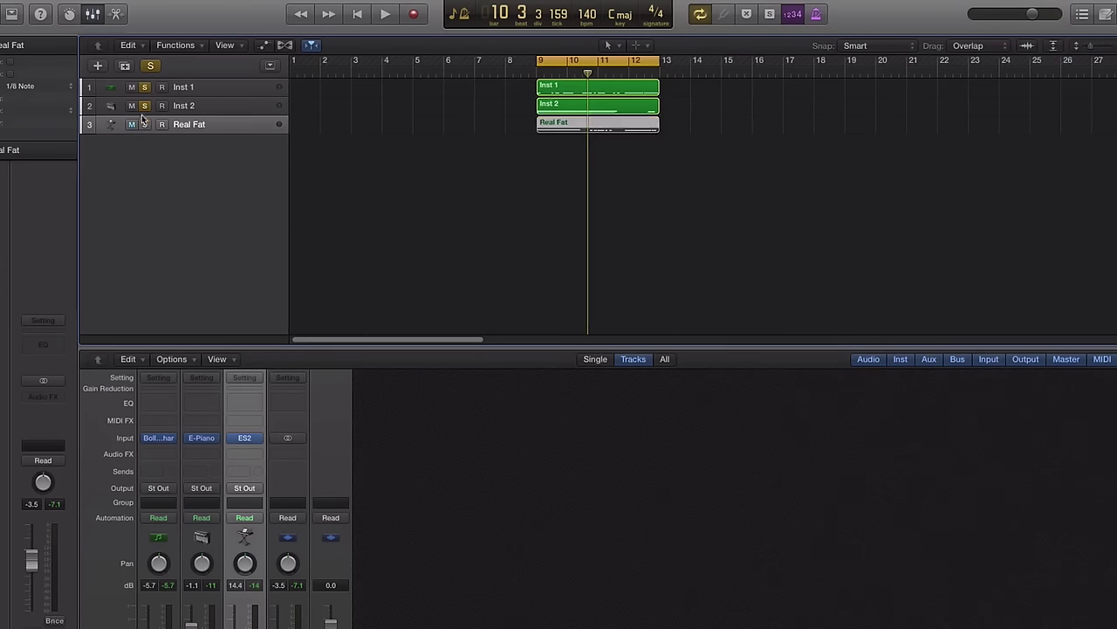
left_click(145, 105)
left_click(190, 88)
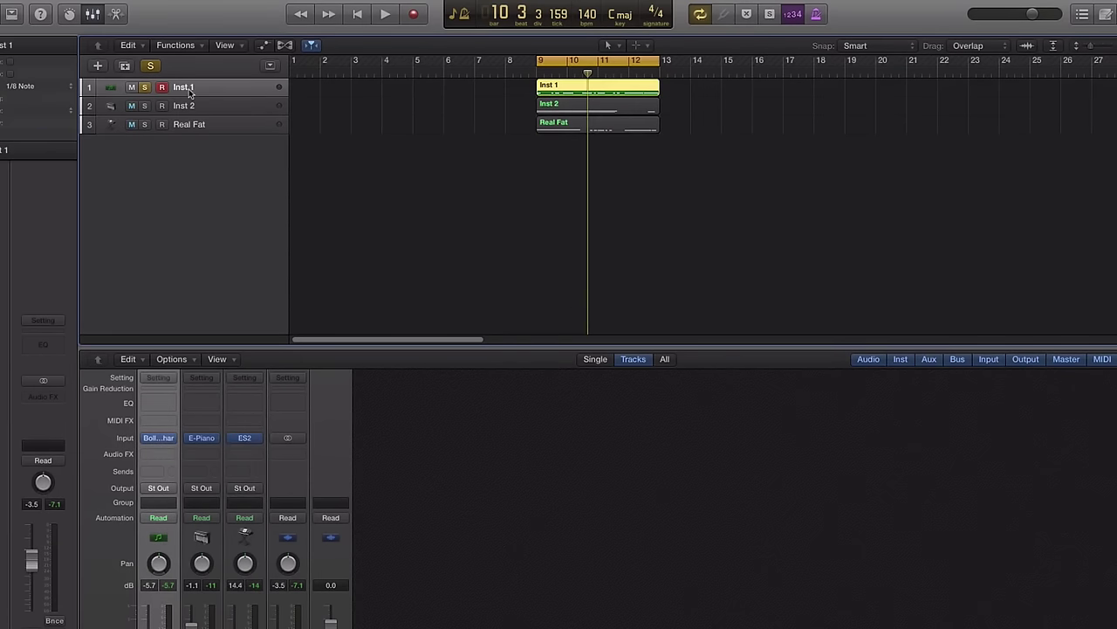
key("space")
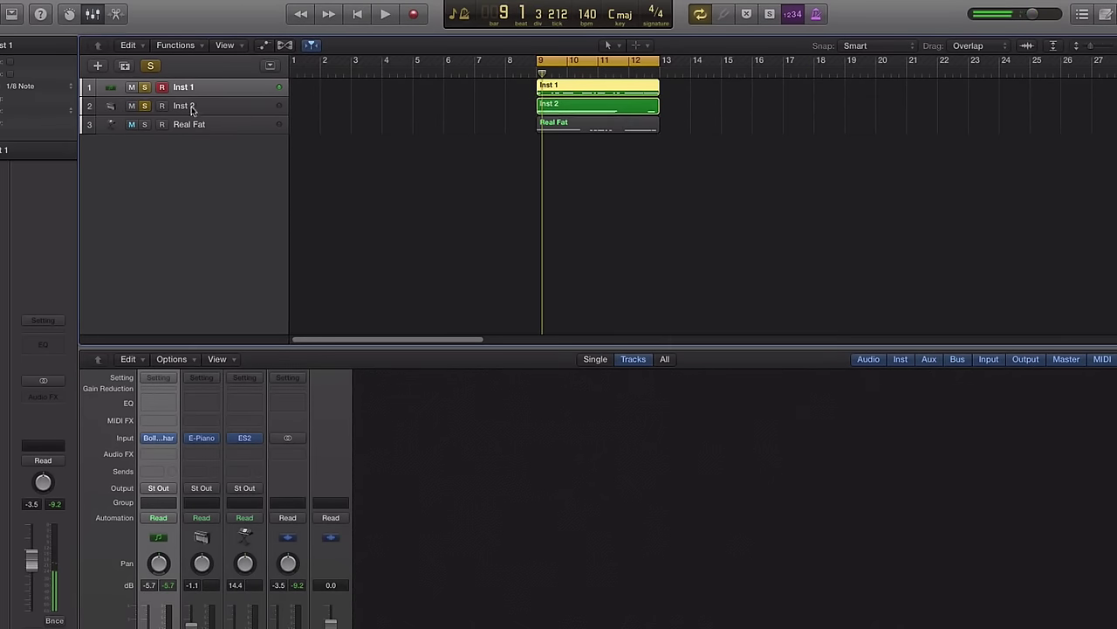
Audition Inst 2 over the cycled bars 9–12 section.
left_click(192, 110)
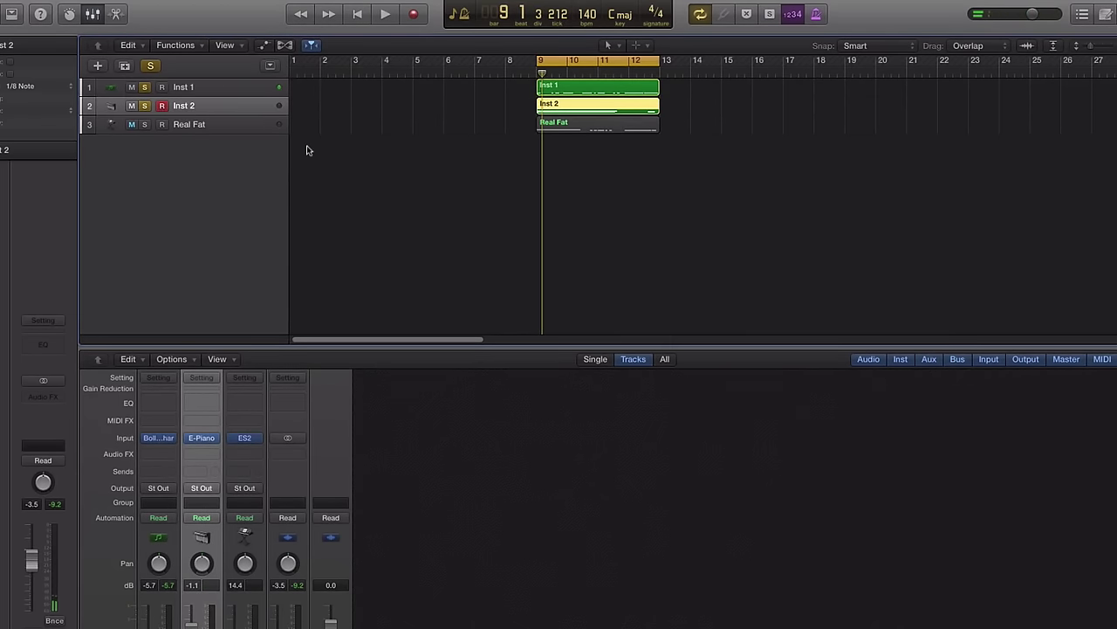
left_click(375, 212)
key("space")
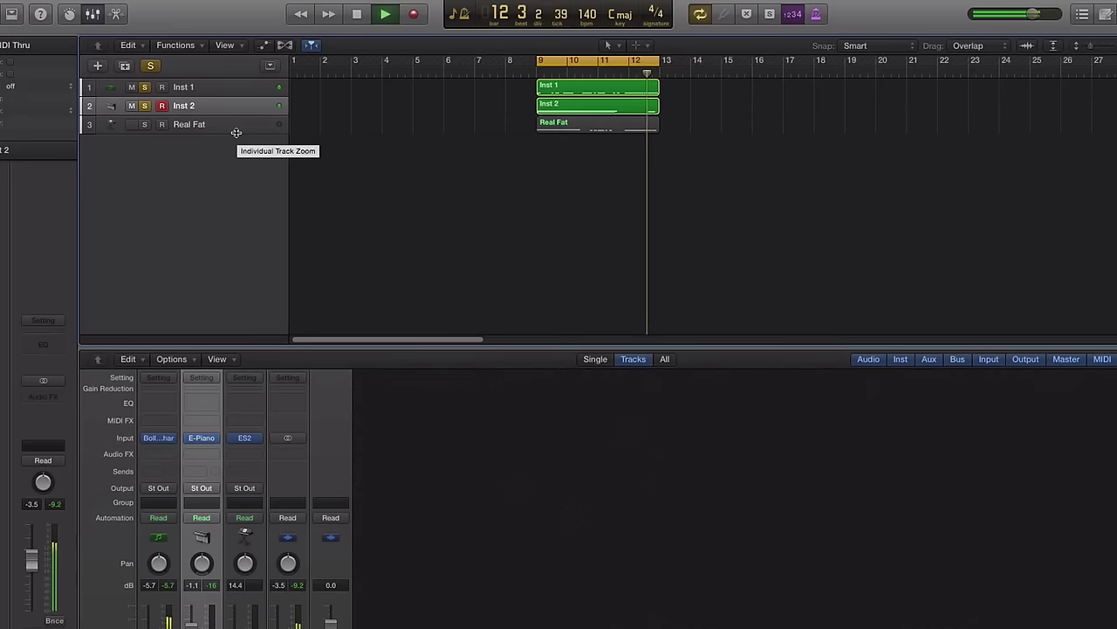
key("space")
Audition Real Fat over the cycled section, then stop playback.
left_click(191, 127)
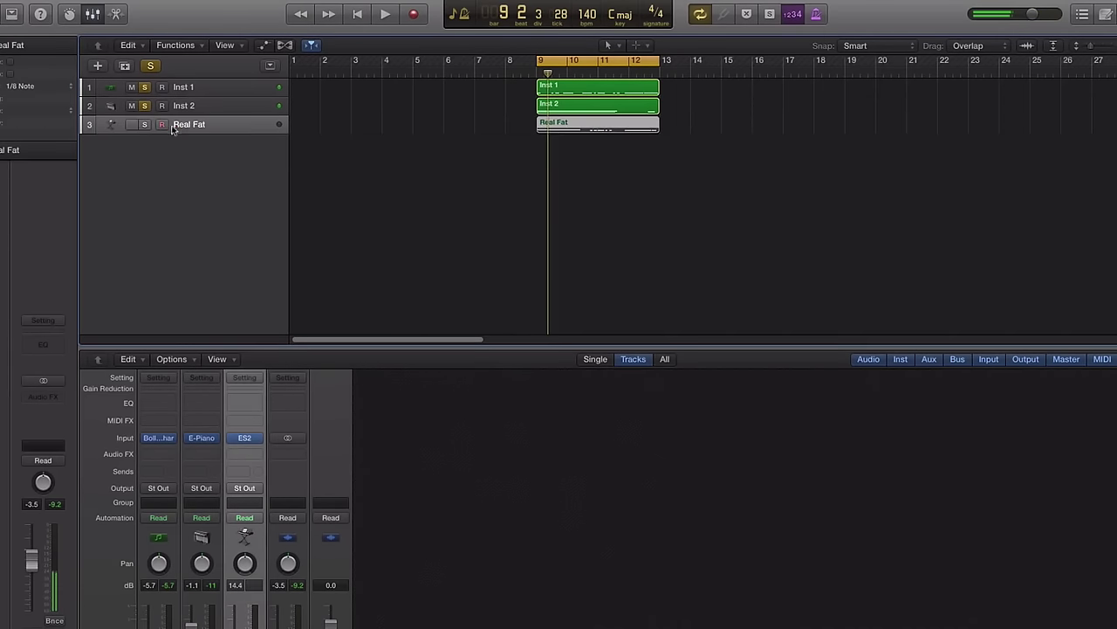
left_click(373, 163)
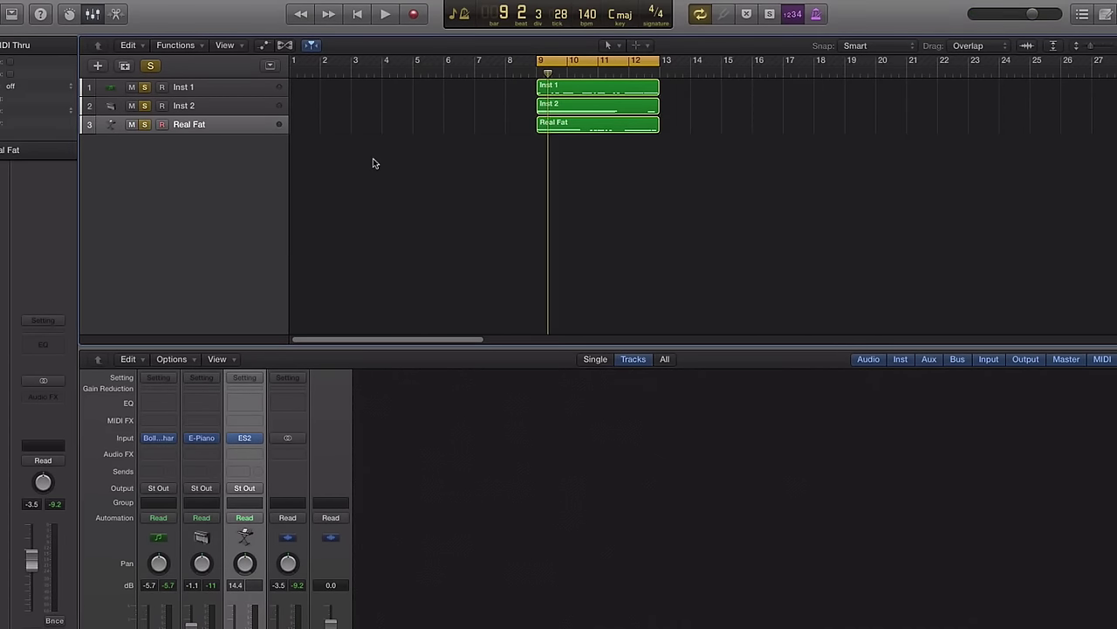
key("space")
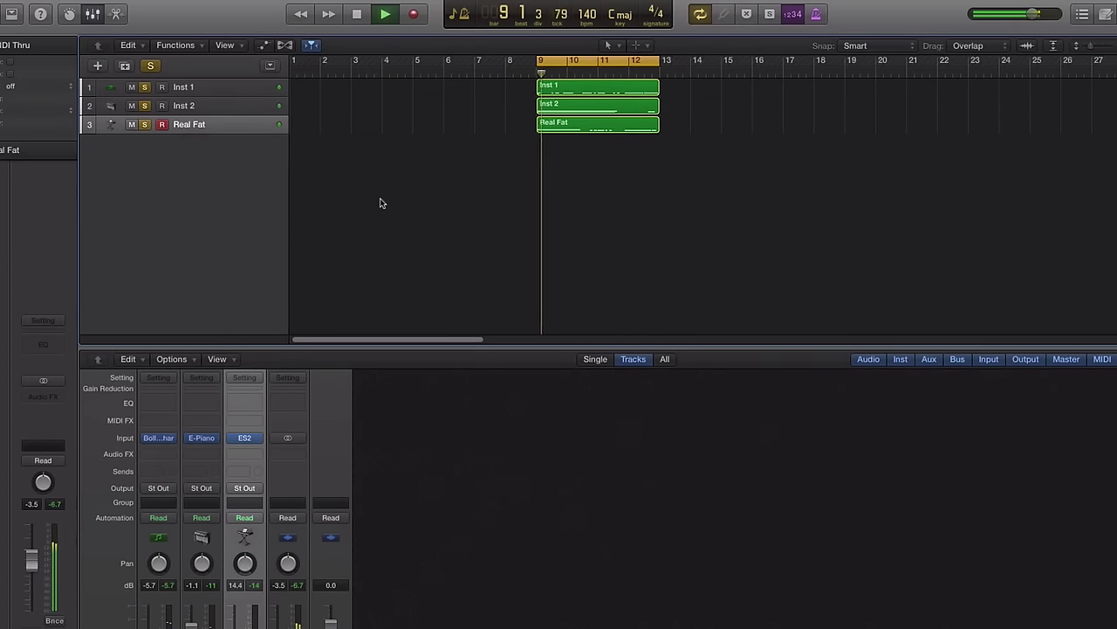
key("space")
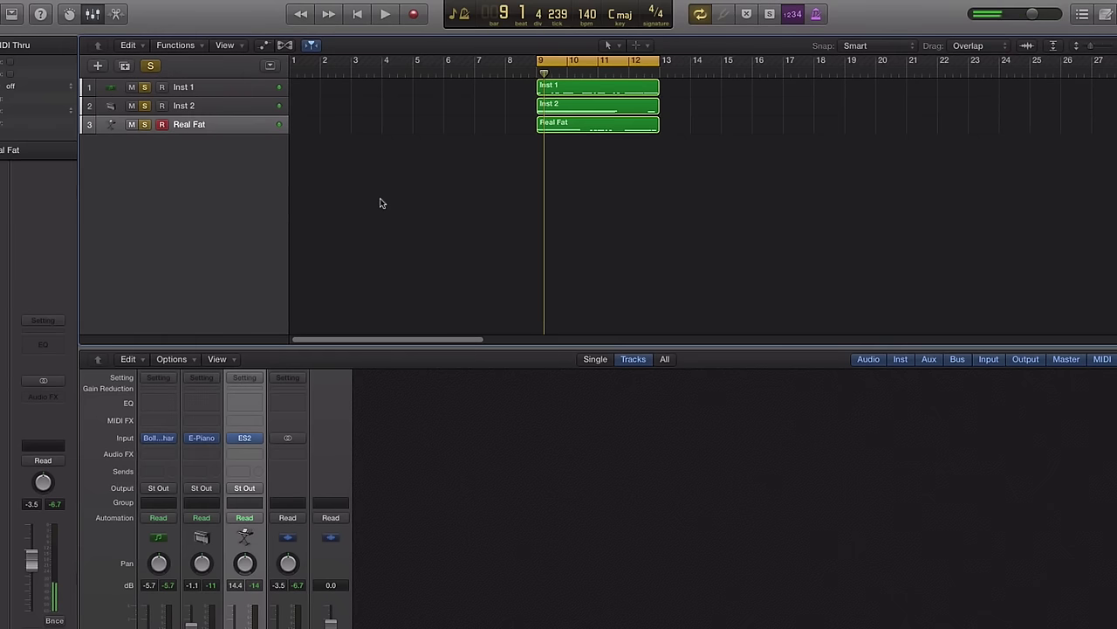
Select Inst 2 and turn off solo on Inst 1 and Real Fat.
left_click(206, 87)
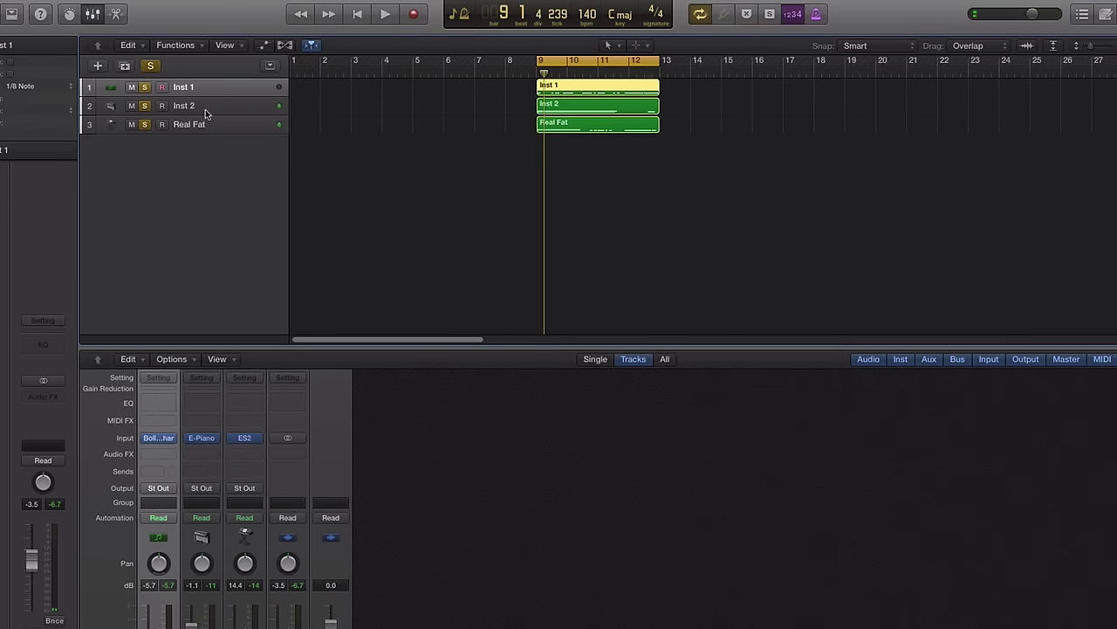
left_click(206, 107)
left_click(144, 87)
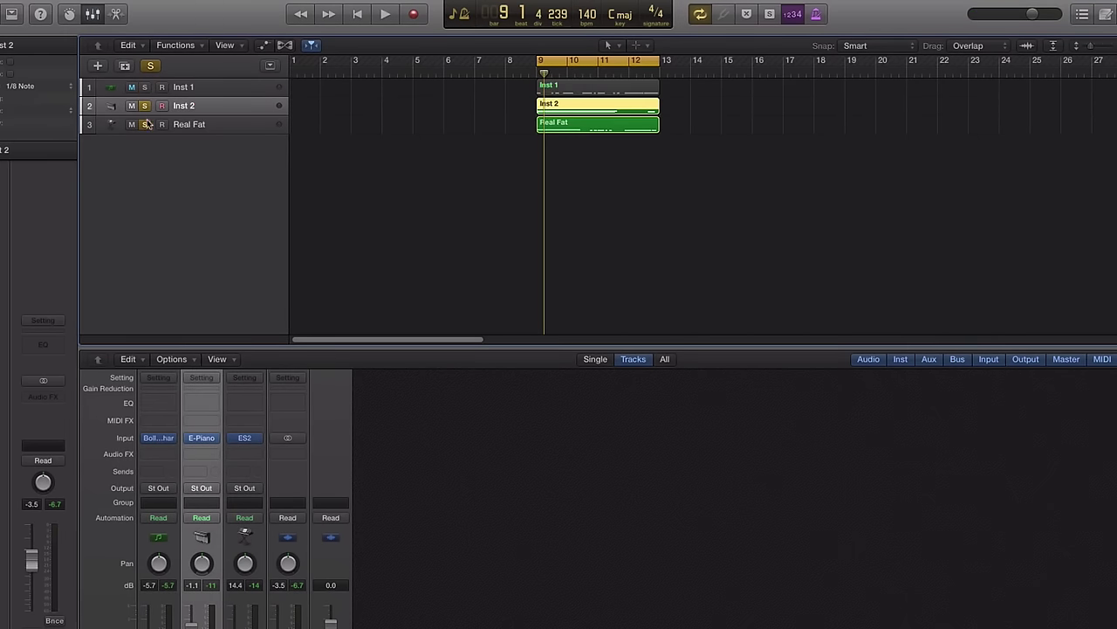
left_click(145, 125)
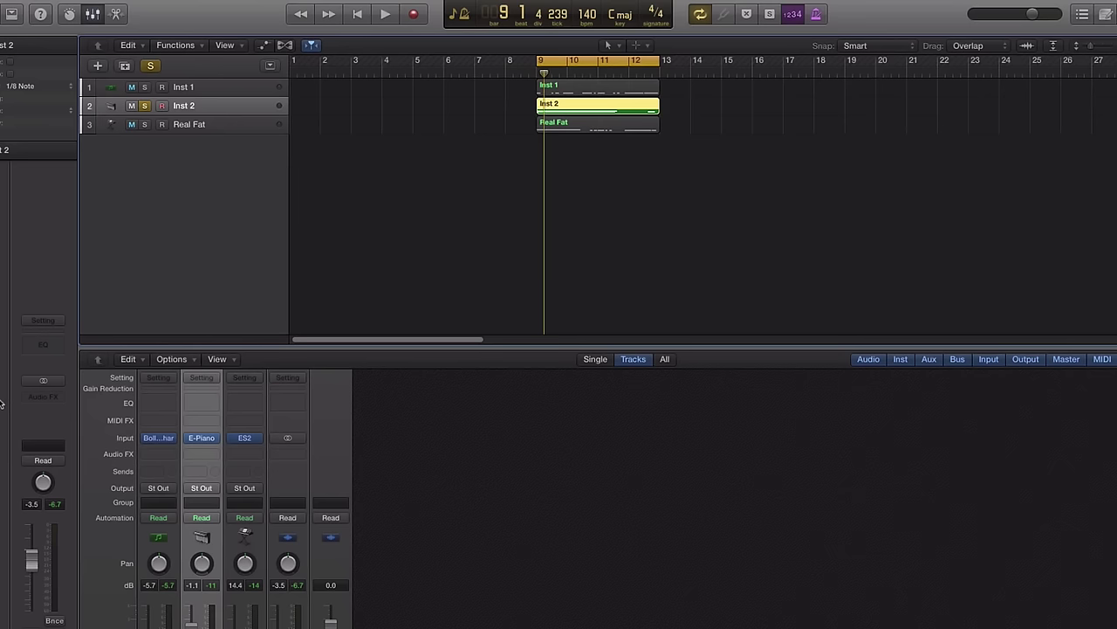
Insert BeatSkillz That Thing (Stereo) on Inst 2's audio effects.
left_click(43, 446)
mouse_move(21, 558)
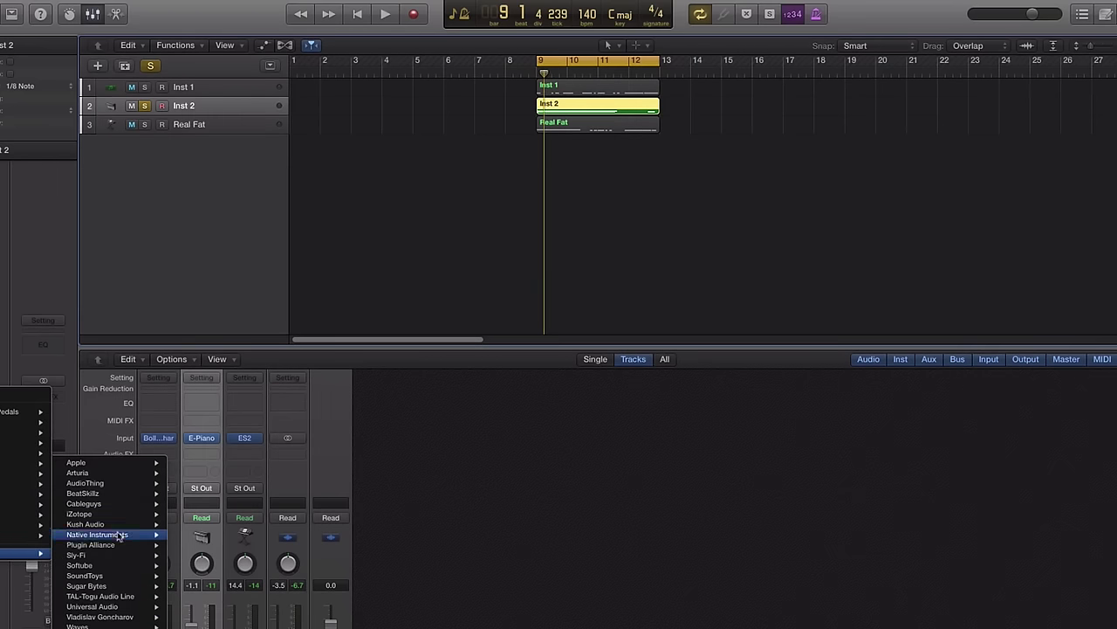
mouse_move(119, 493)
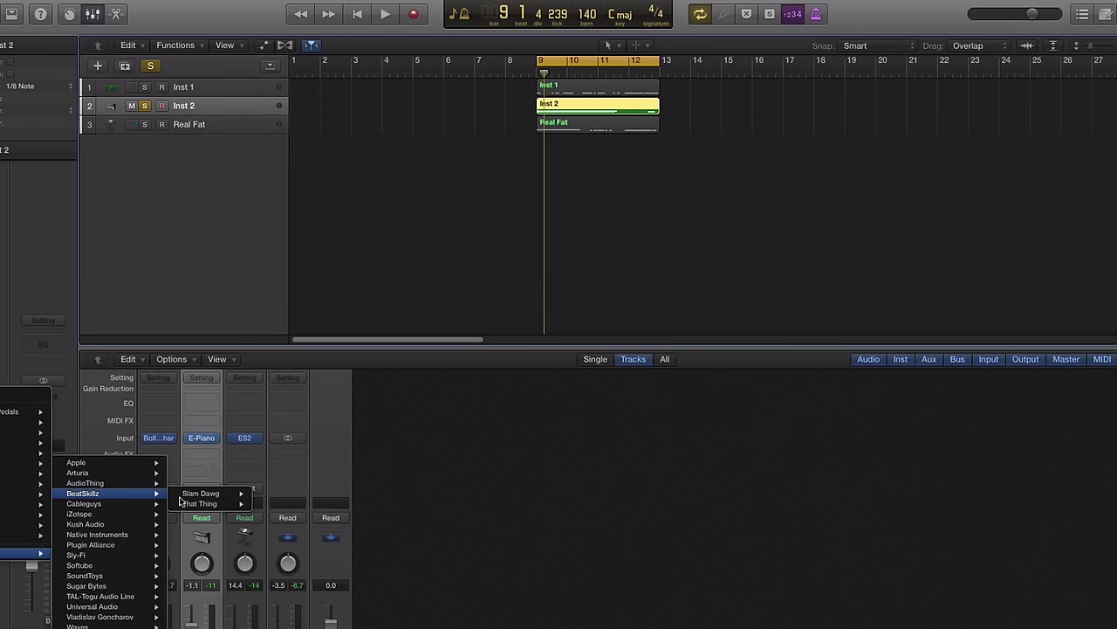
mouse_move(201, 507)
left_click(262, 505)
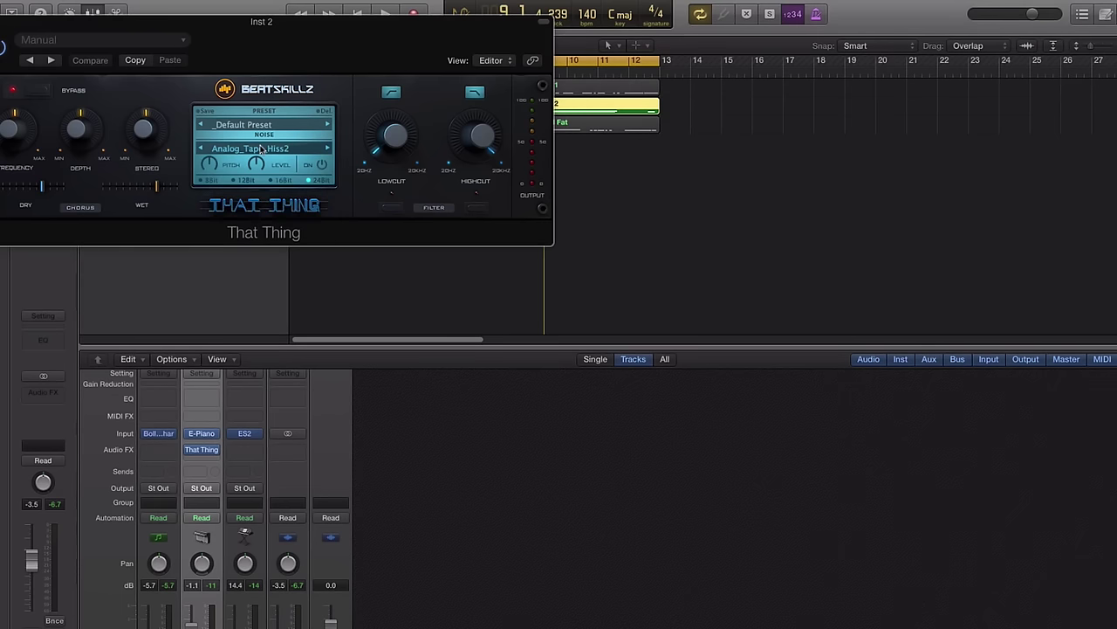
Load That Thing's Nightmares on Wax preset on Inst 2.
left_click(255, 126)
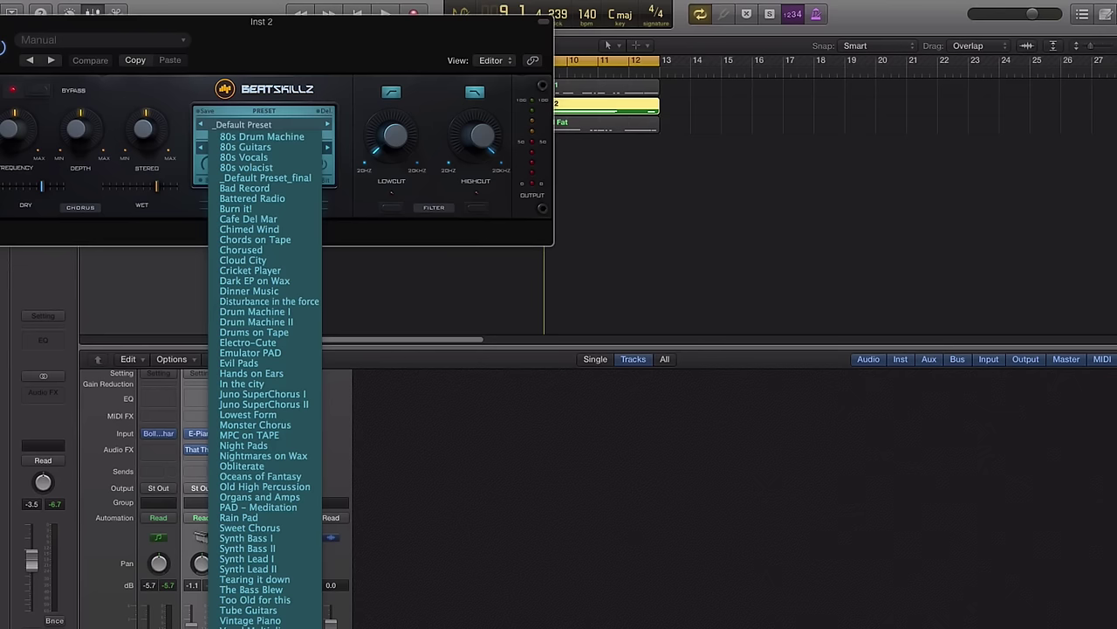
left_click(252, 457)
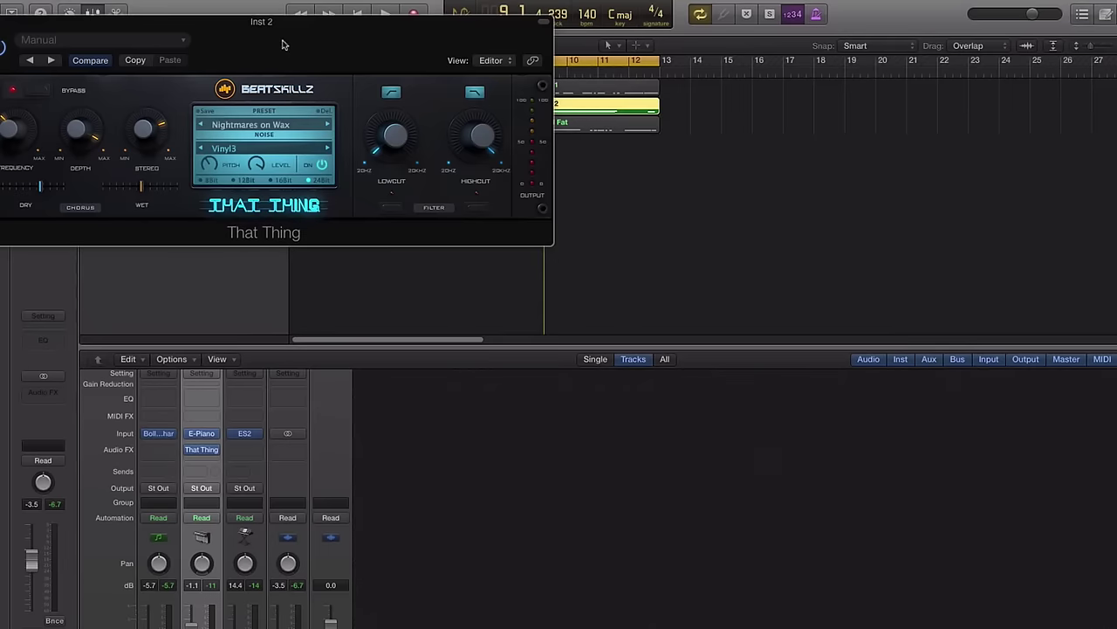
left_click_drag(282, 44, 608, 283)
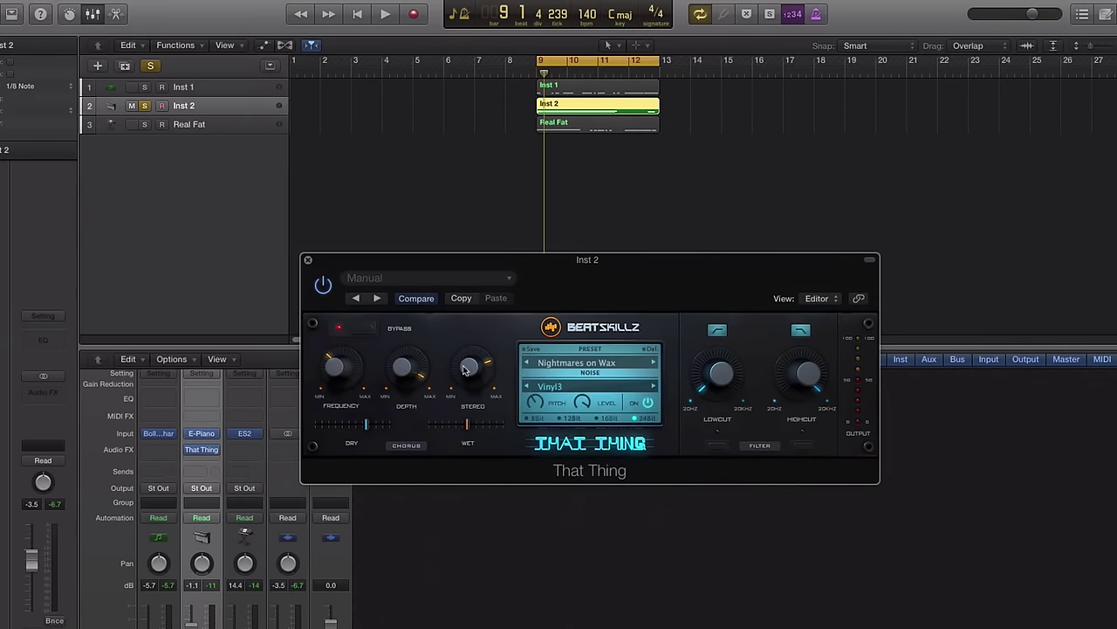
While playing Inst 2, step That Thing's noise sample through Vinyl4 to Vinyl5.
key("space")
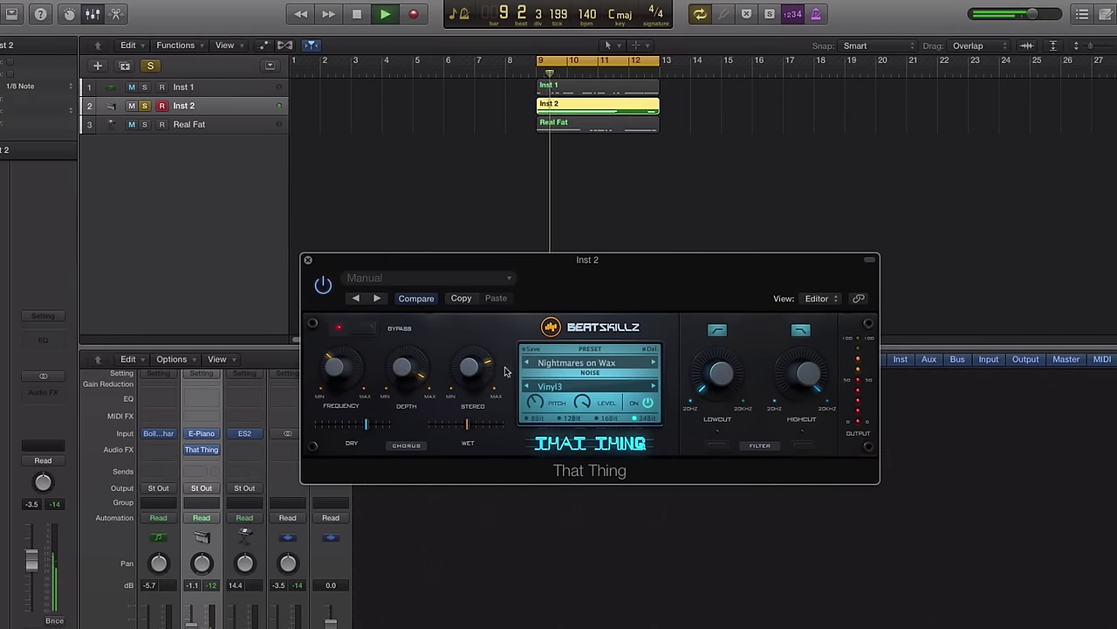
left_click(654, 386)
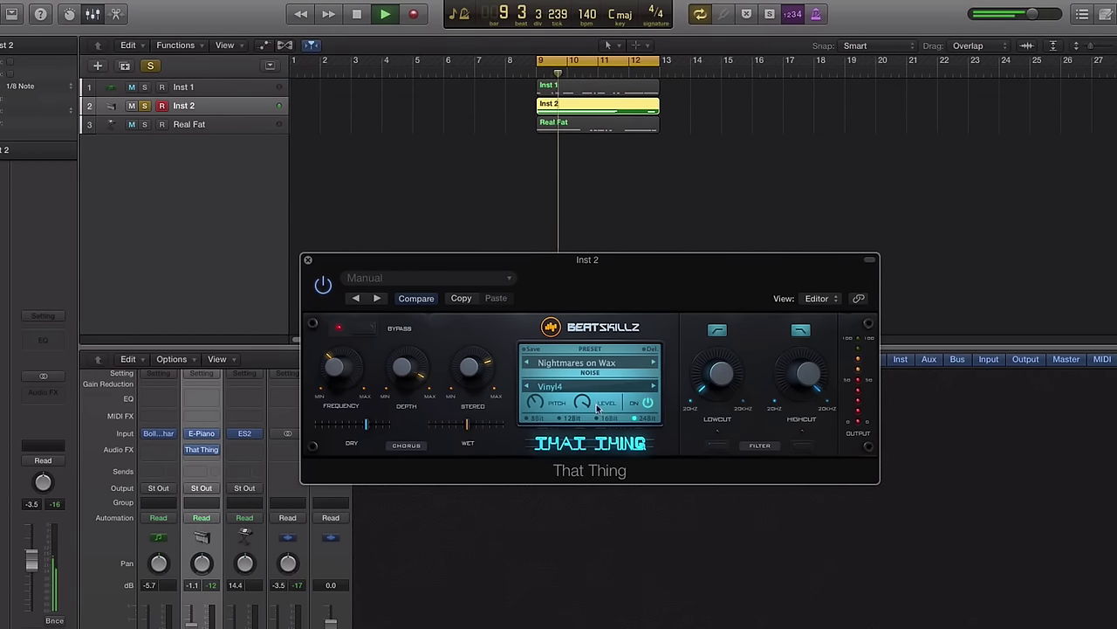
left_click(652, 387)
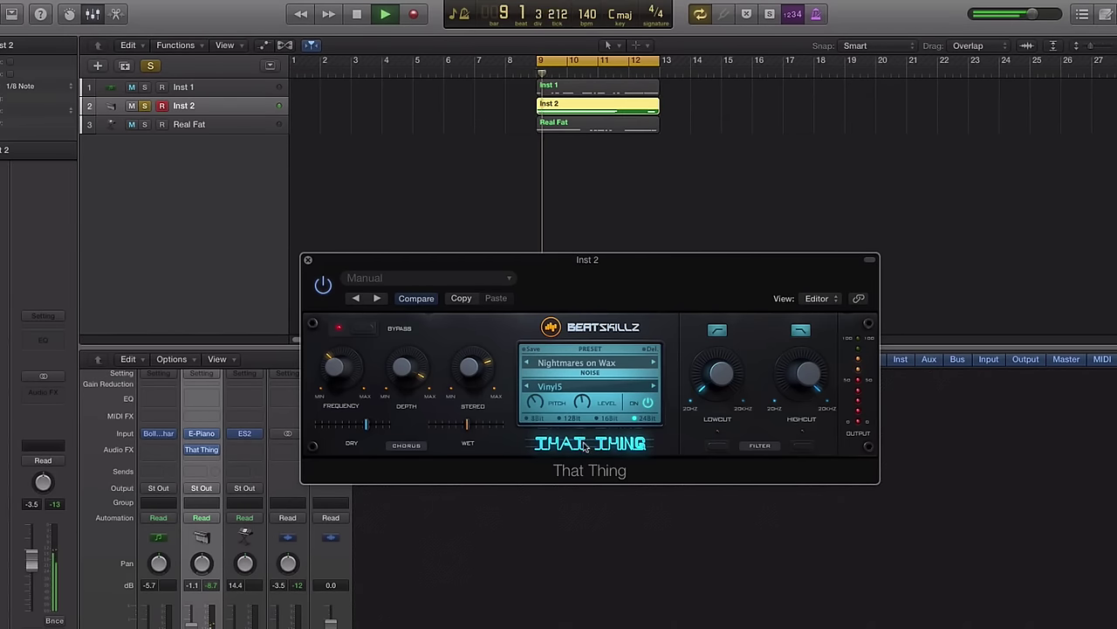
key("space")
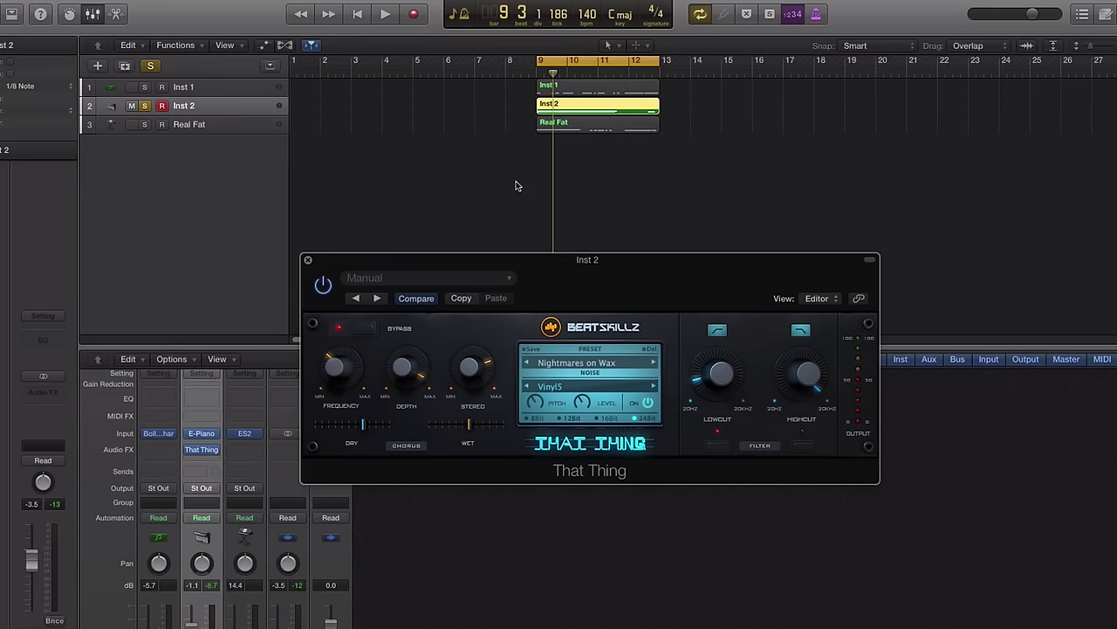
Play Inst 2 with the Vinyl5 noise, stop at bar 9, and raise the That Thing window.
key("space")
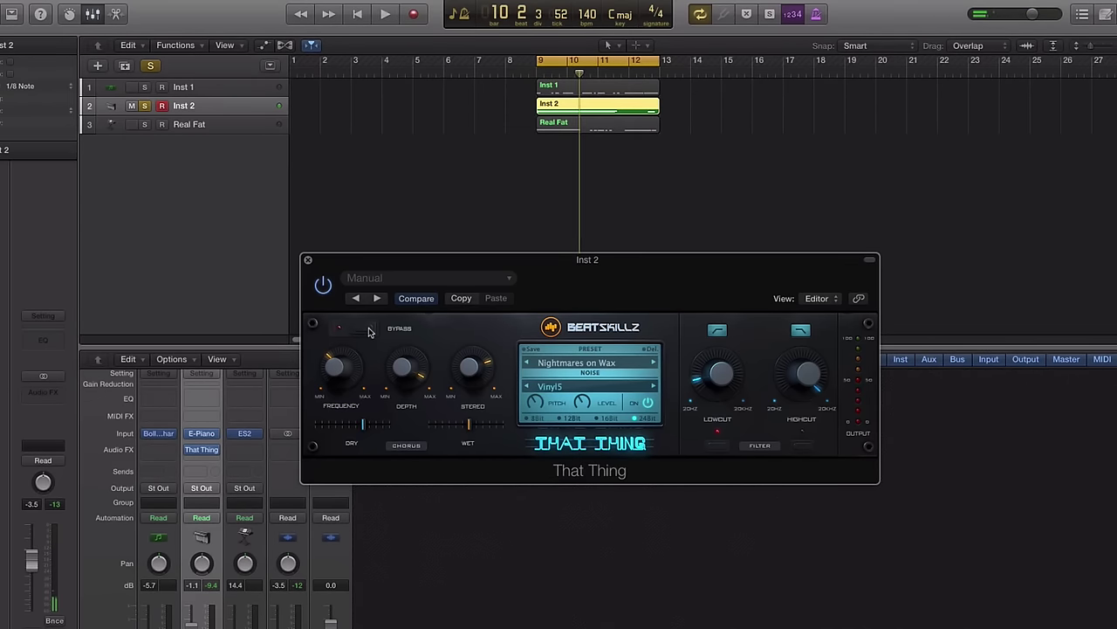
key("space")
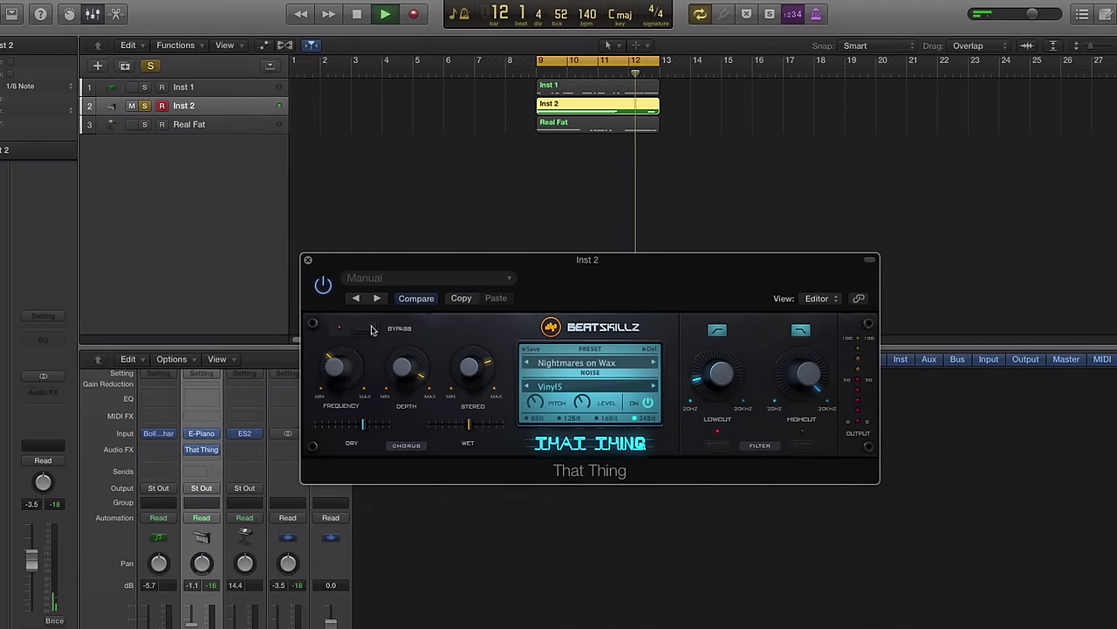
key("space")
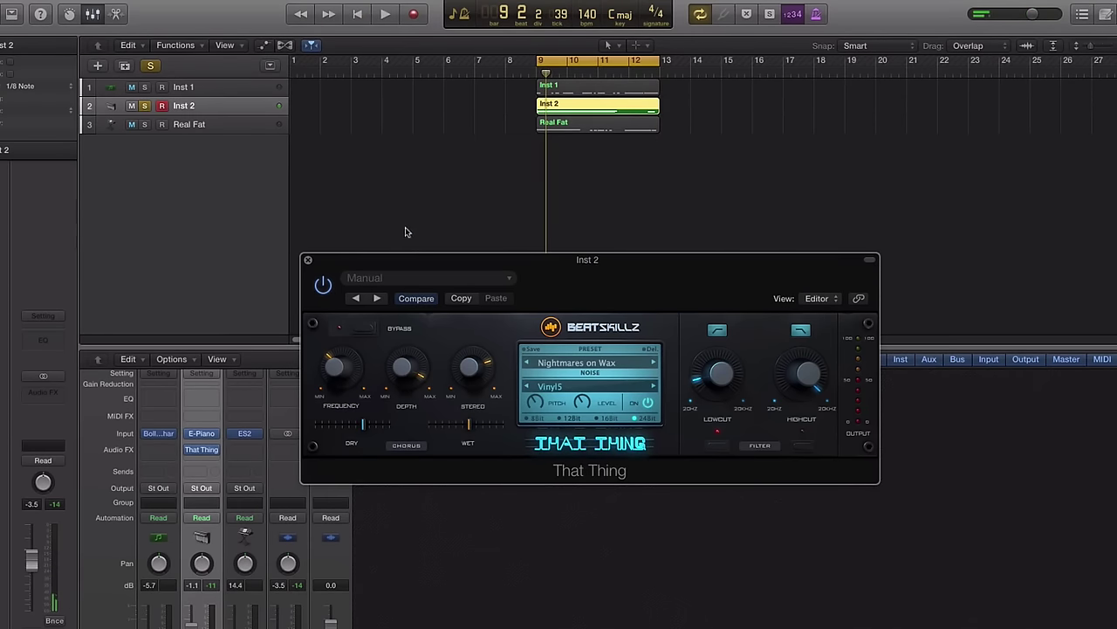
left_click_drag(550, 270, 509, 209)
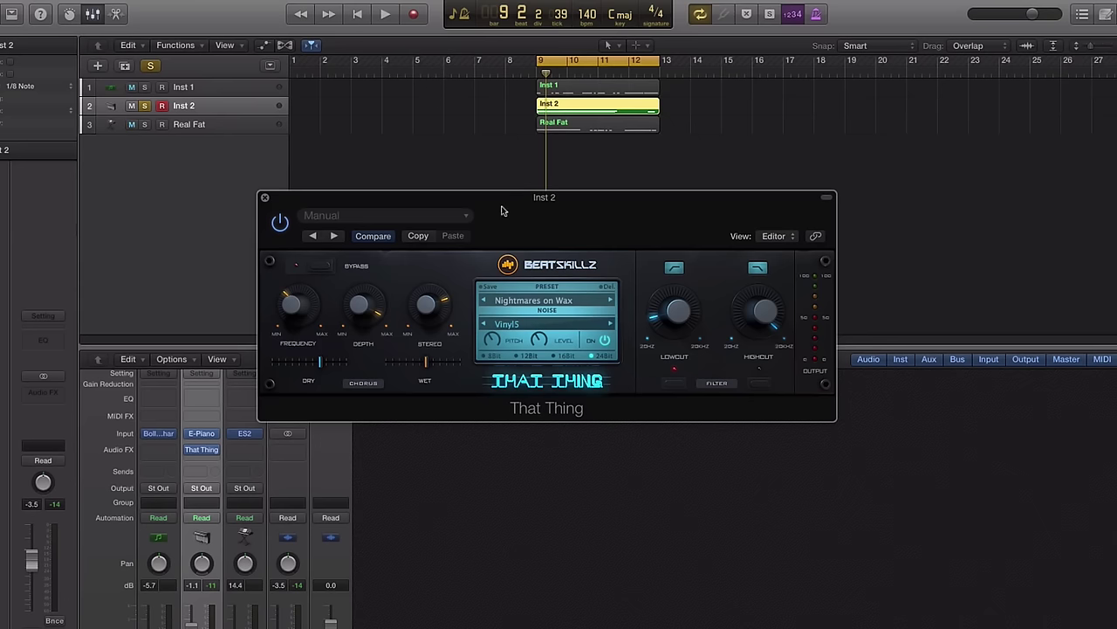
Solo Inst 1 and insert BeatSkillz That Thing (Stereo) on its audio effects.
left_click(145, 88)
left_click(202, 90)
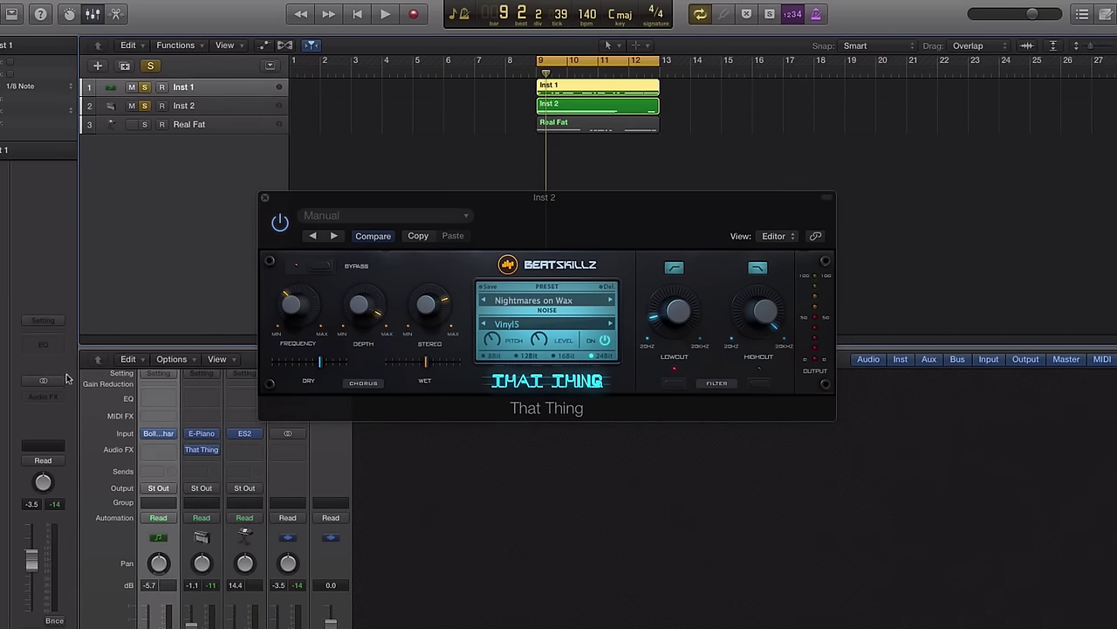
left_click(40, 396)
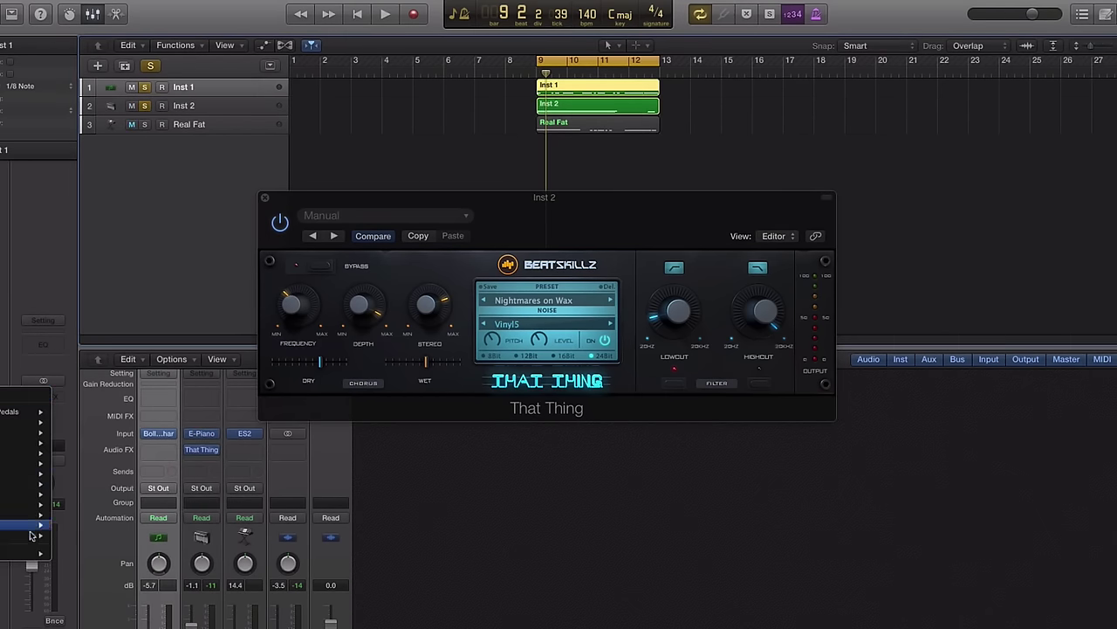
mouse_move(36, 553)
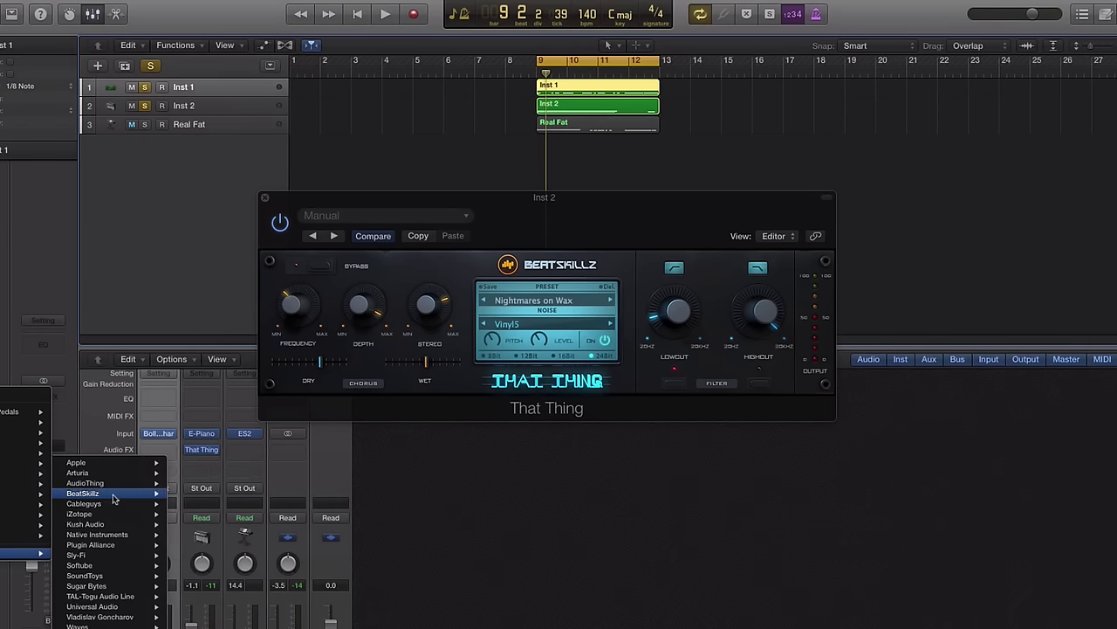
mouse_move(112, 493)
mouse_move(201, 505)
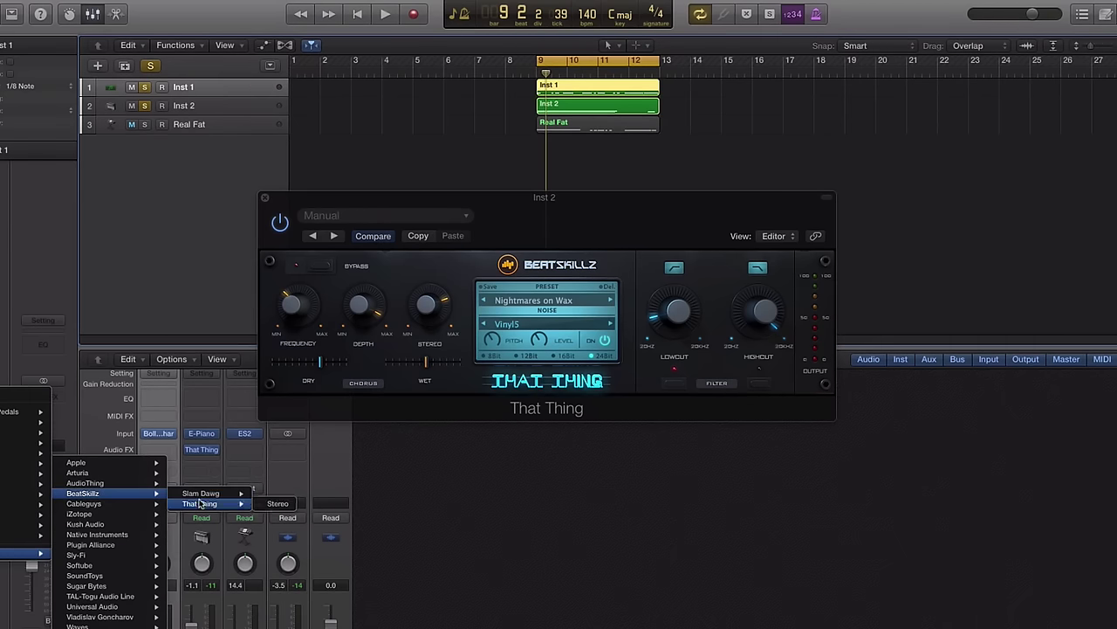
left_click(271, 505)
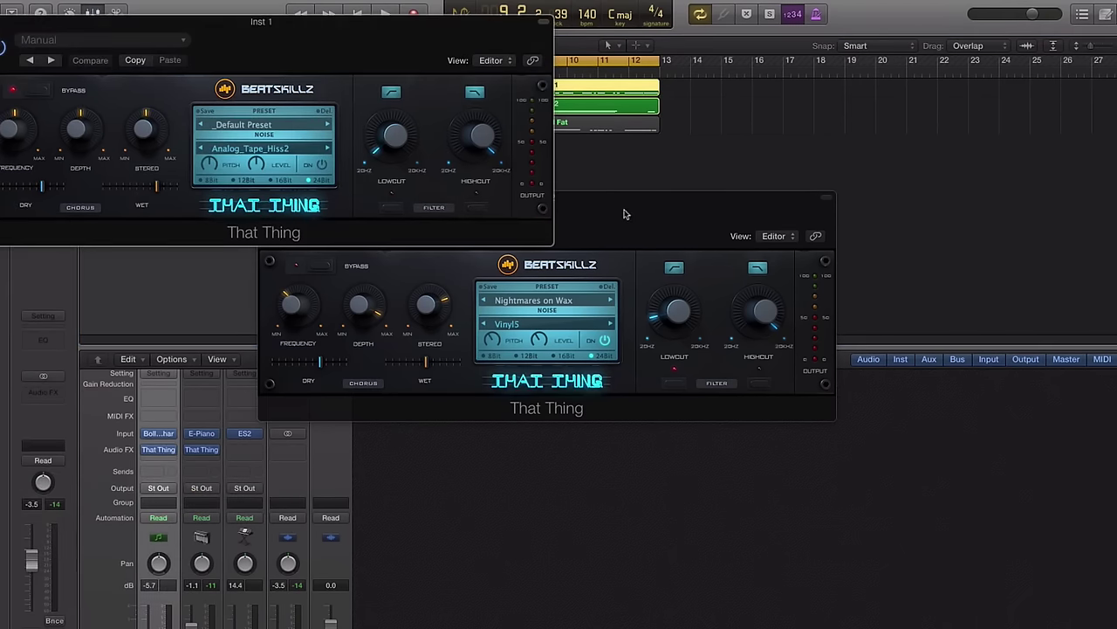
Close the Inst 2 That Thing window and bring Inst 1's into full view.
left_click_drag(624, 216, 816, 333)
left_click(459, 321)
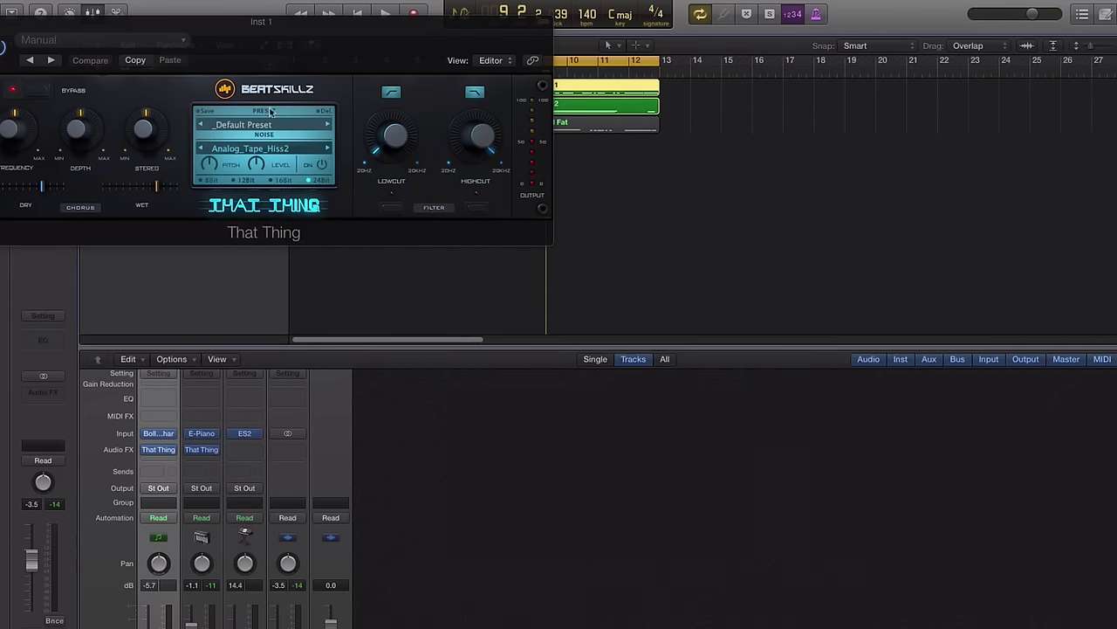
left_click_drag(240, 46, 530, 268)
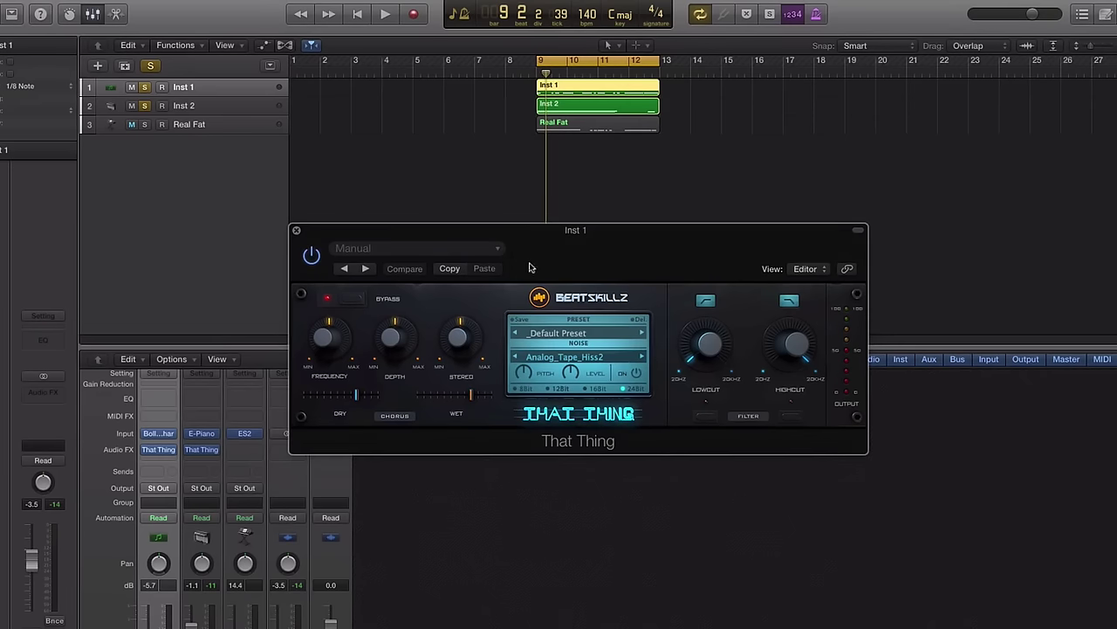
Choose Track Leak3 as Inst 1's That Thing noise sample and start playback.
left_click(563, 357)
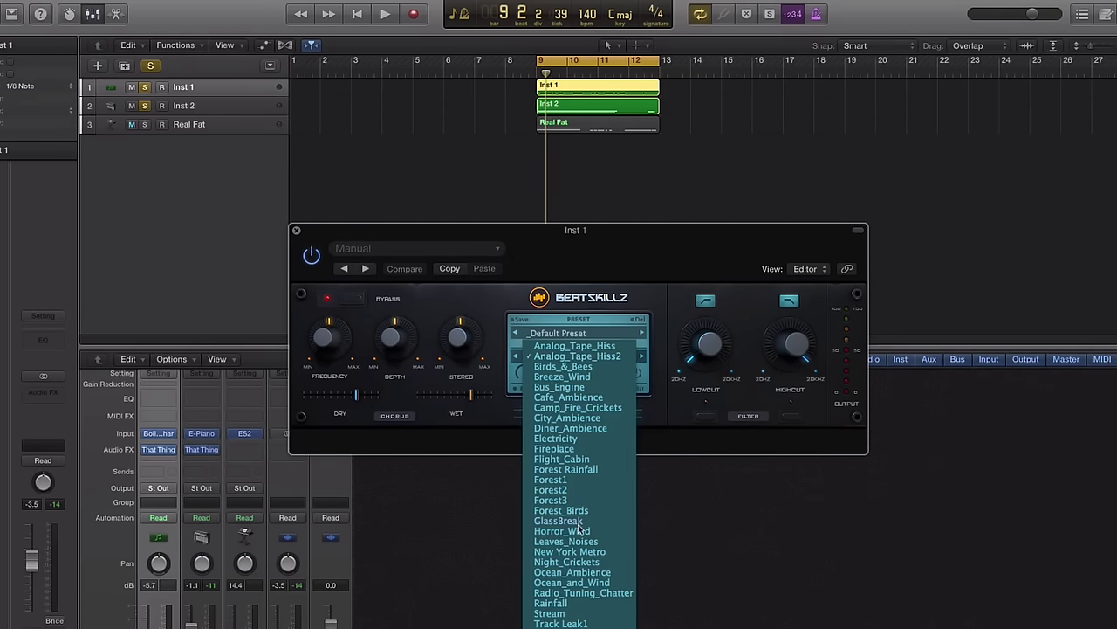
scroll(561, 611, "down", 5)
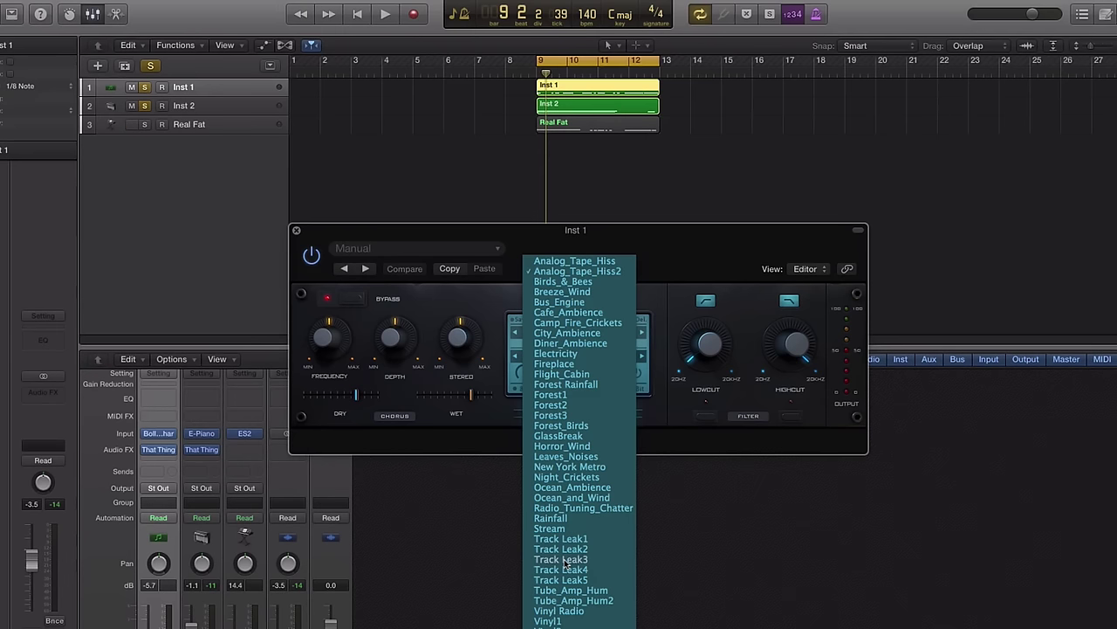
left_click(564, 559)
key("space")
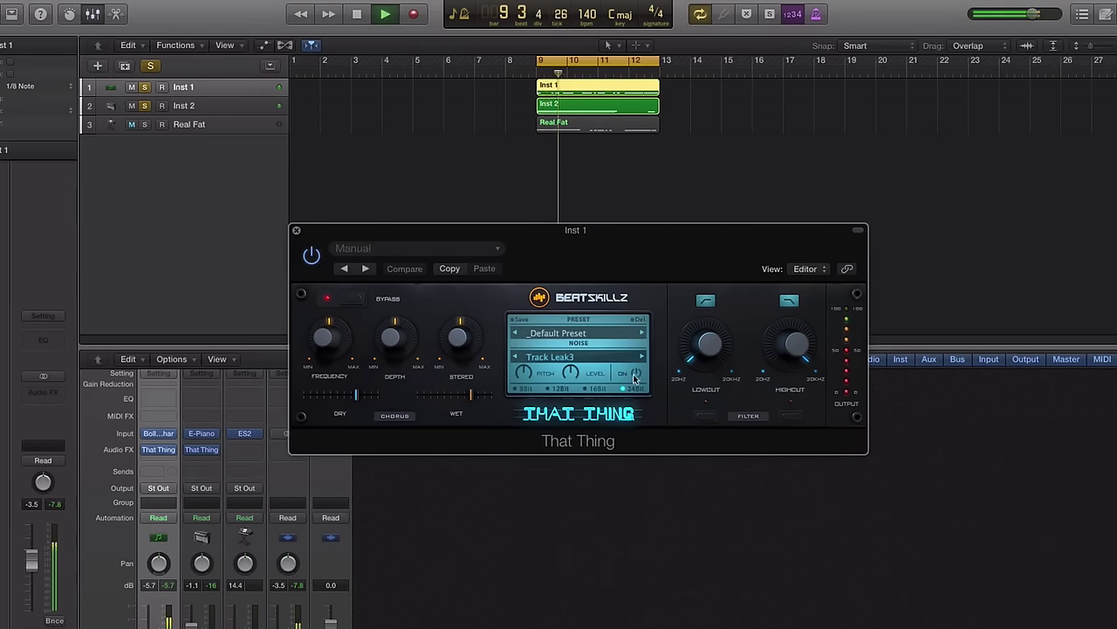
Switch on the noise, turn Frequency to minimum, audition Track Leak1–4, and keep Track Leak3.
left_click(635, 374)
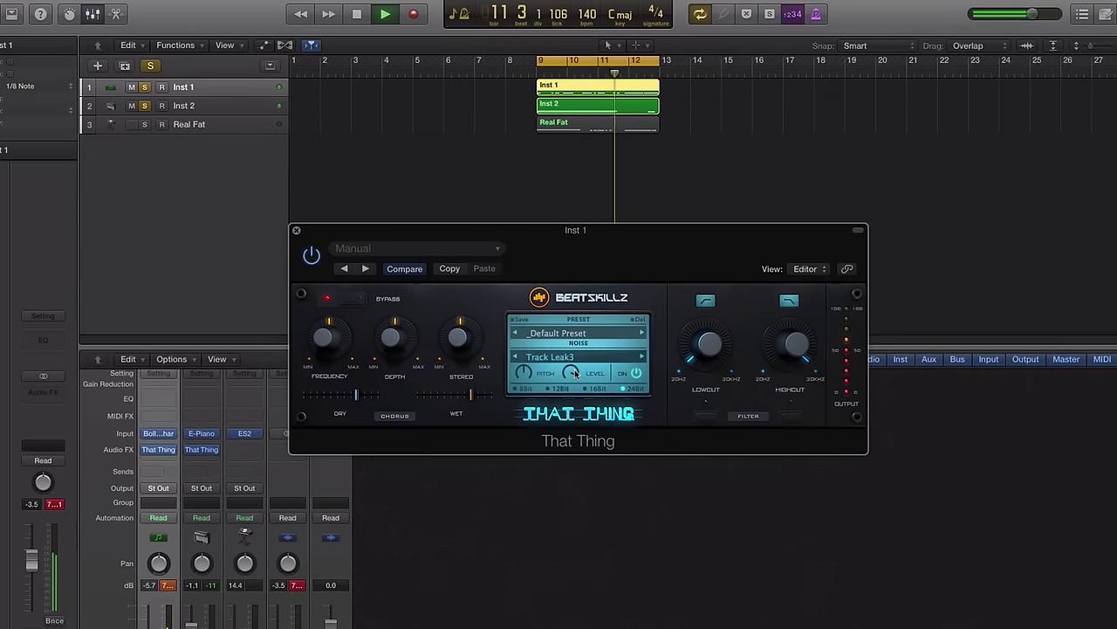
left_click_drag(323, 336, 317, 434)
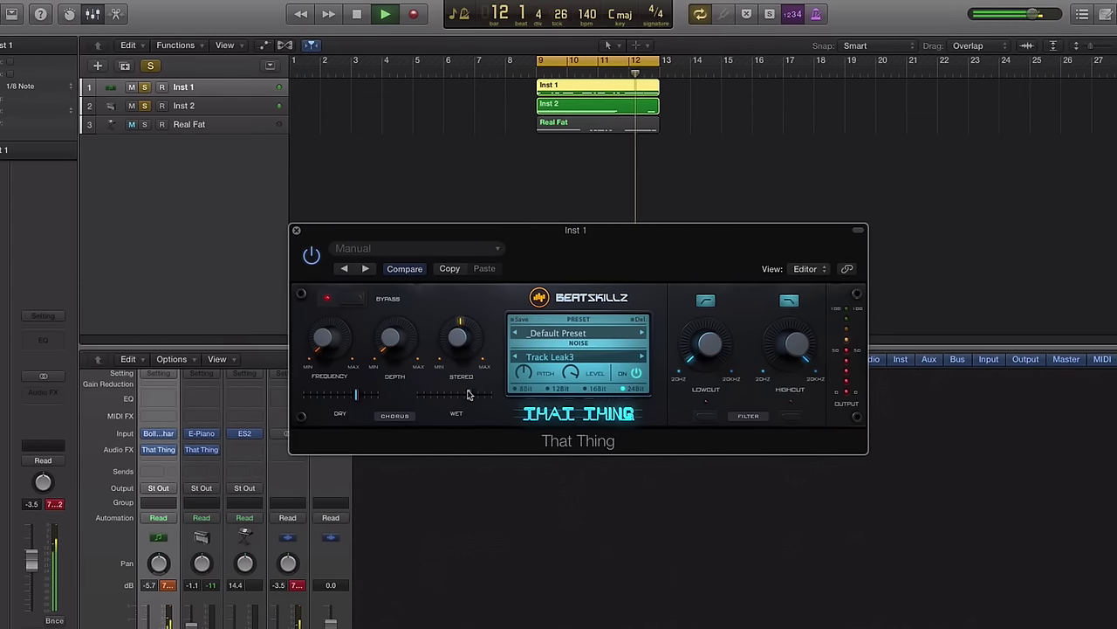
left_click(622, 359)
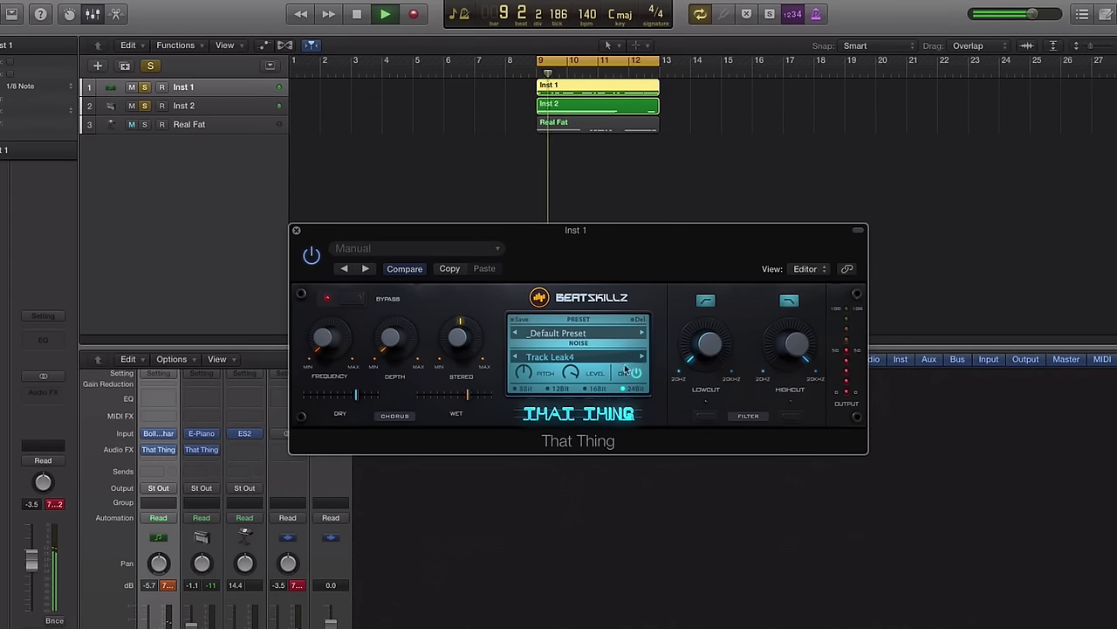
left_click(515, 356)
left_click(515, 356)
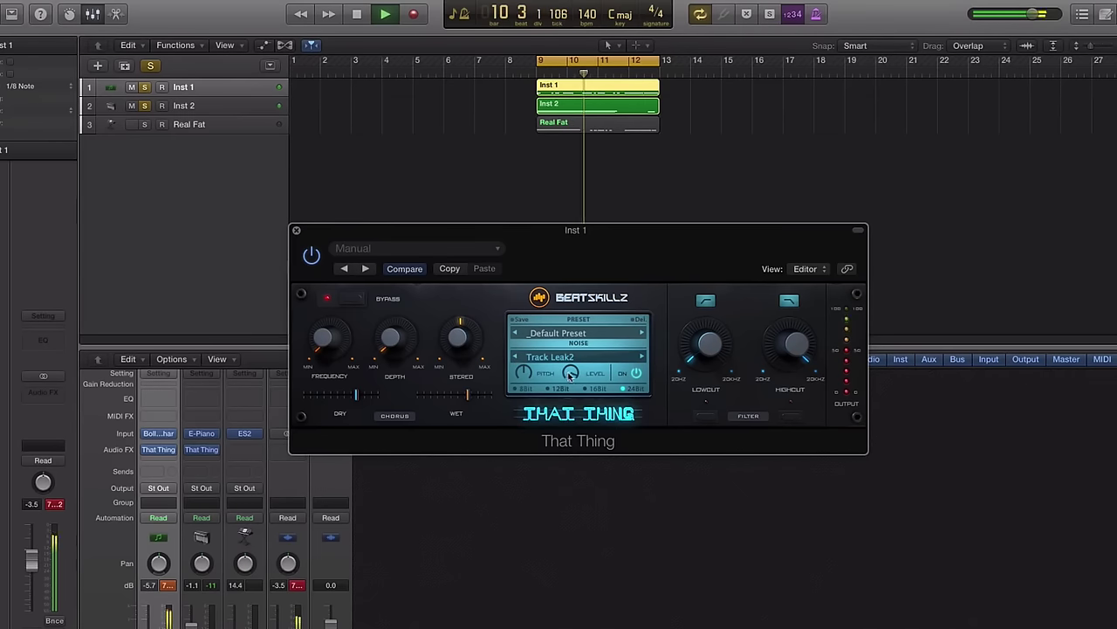
left_click(515, 356)
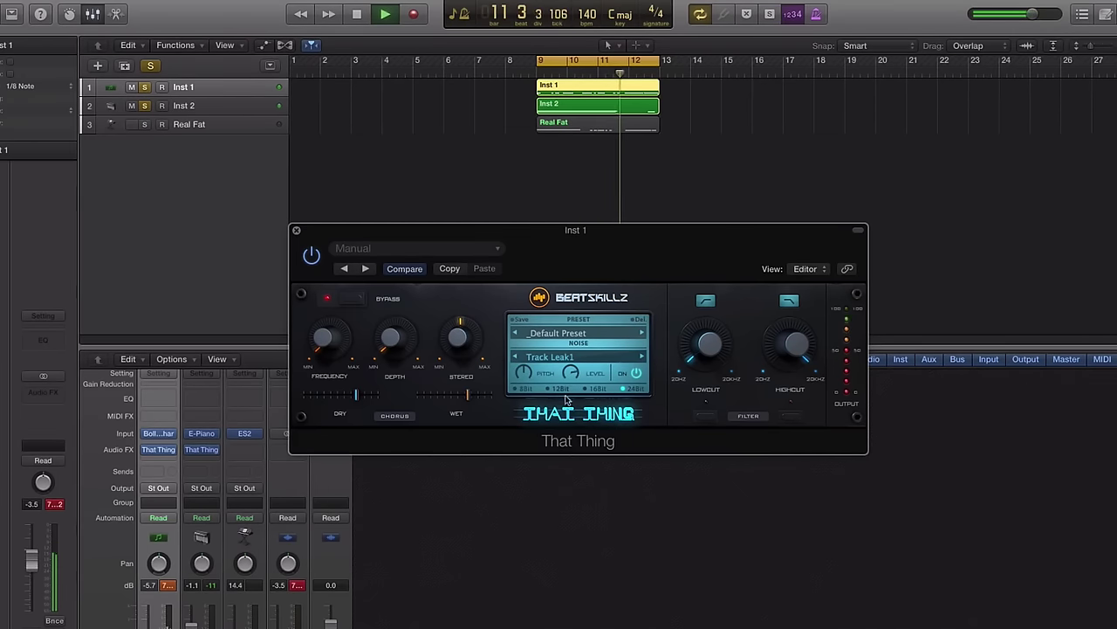
left_click(642, 358)
left_click(642, 359)
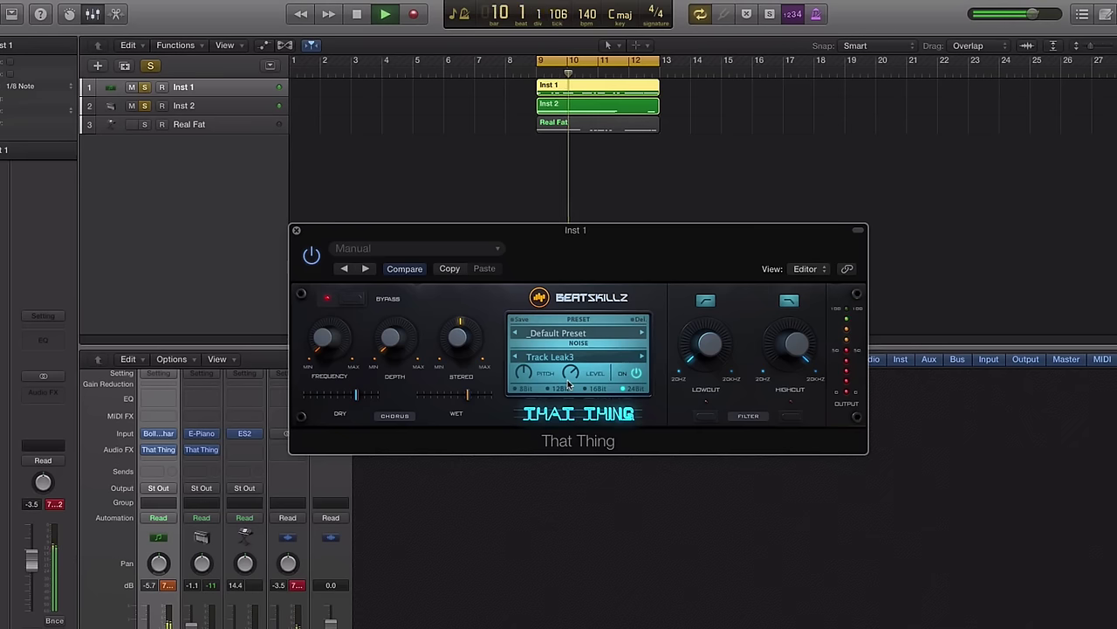
key("space")
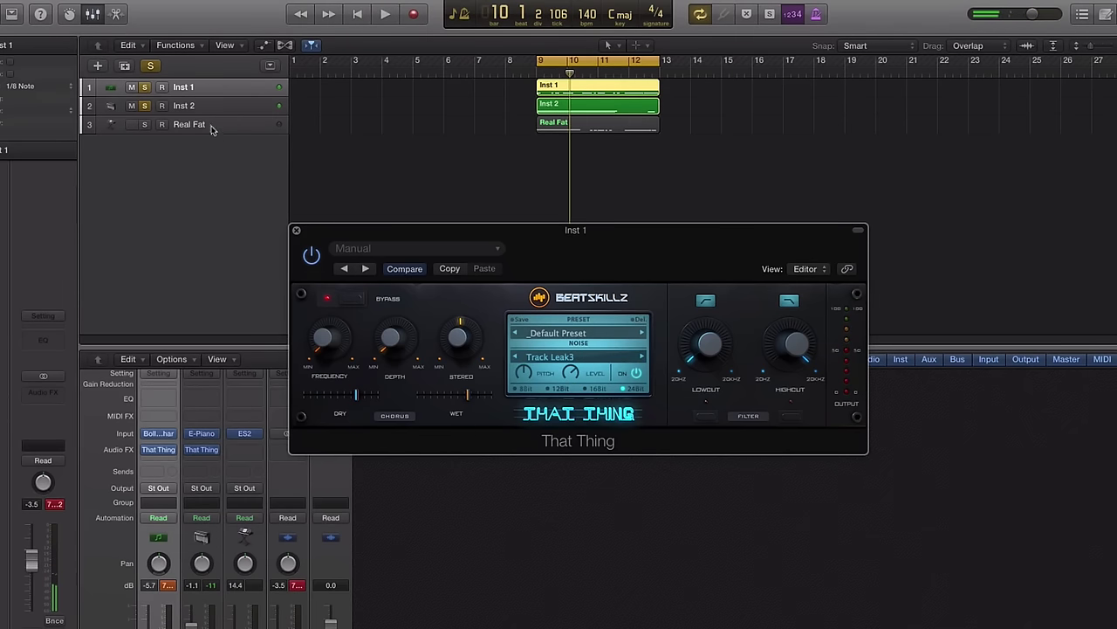
Select and solo Real Fat, and close the leftover effect window.
left_click(210, 129)
left_click(145, 125)
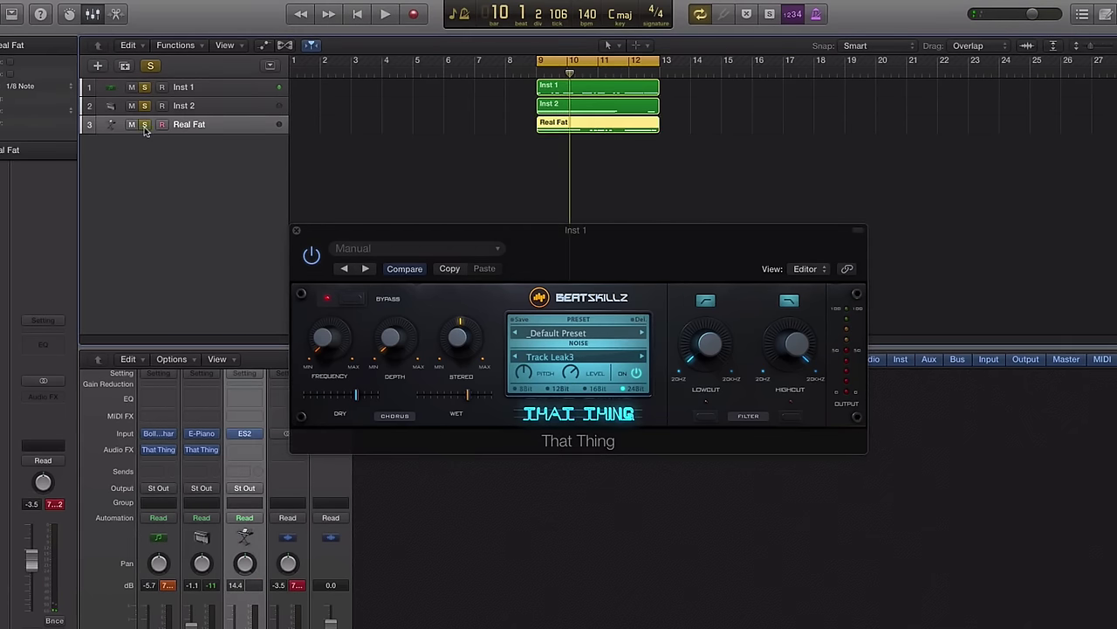
left_click(244, 433)
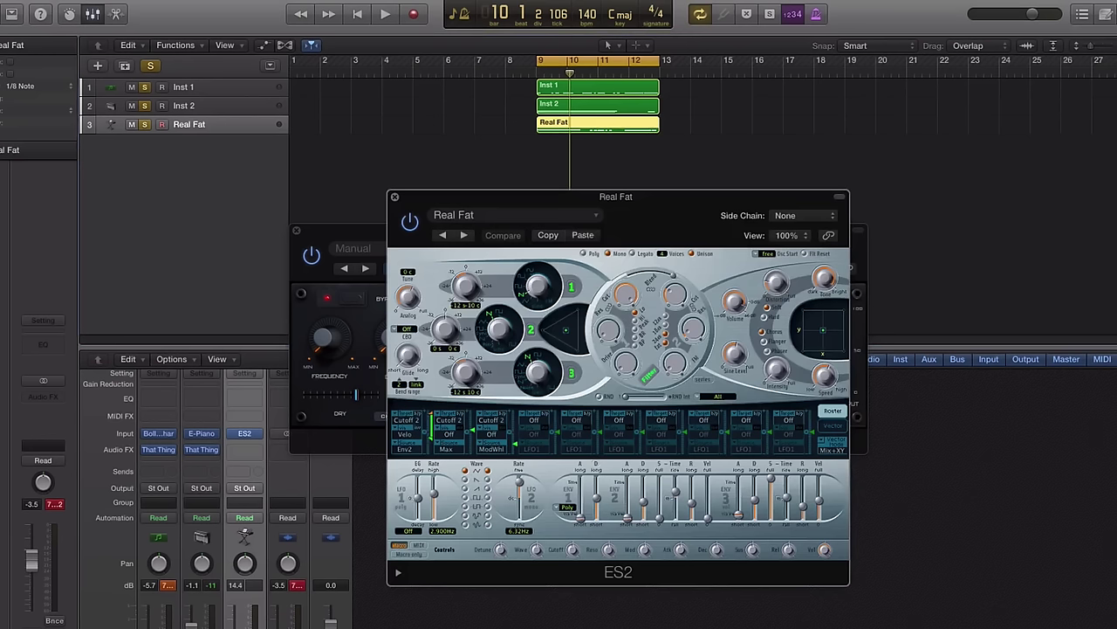
left_click(297, 233)
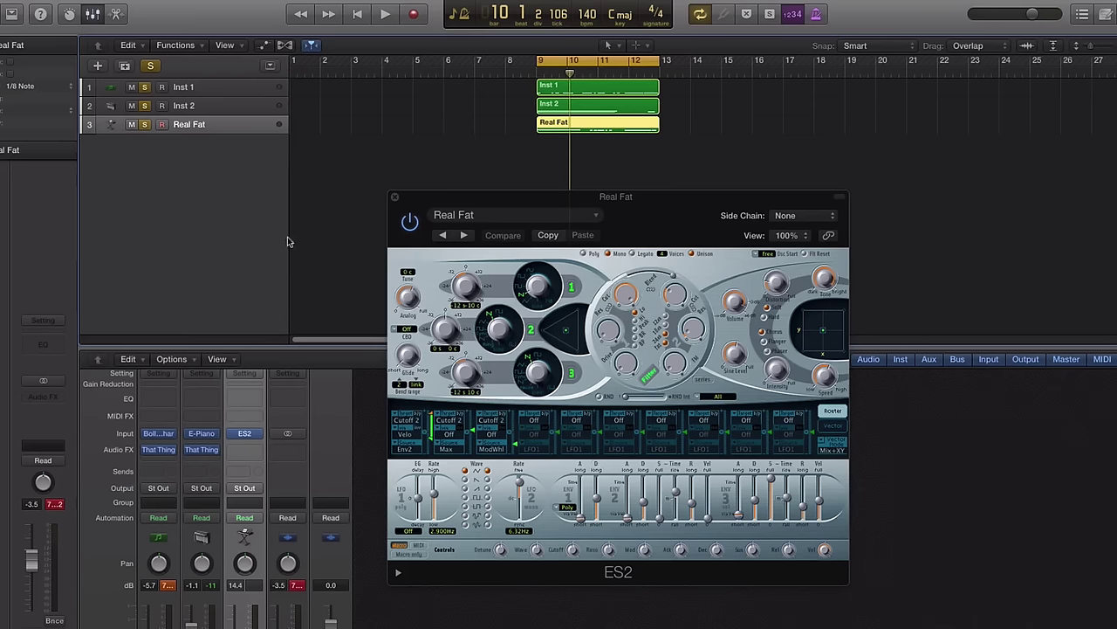
Insert Audio Units > BeatSkillz > That Thing (Stereo) on Real Fat's audio effects.
left_click(13, 433)
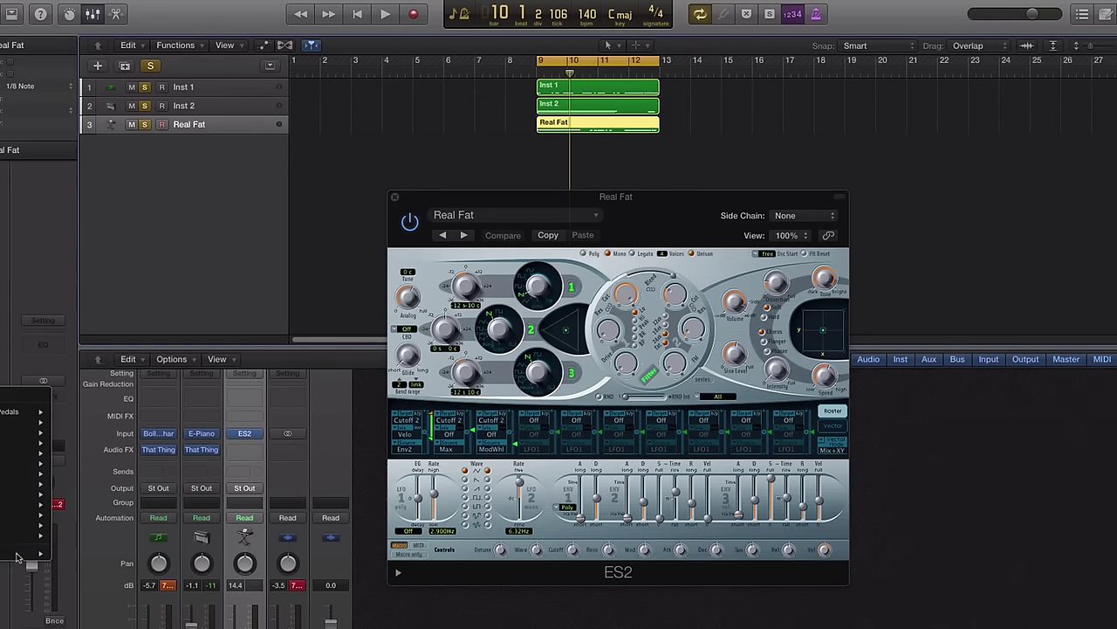
mouse_move(17, 555)
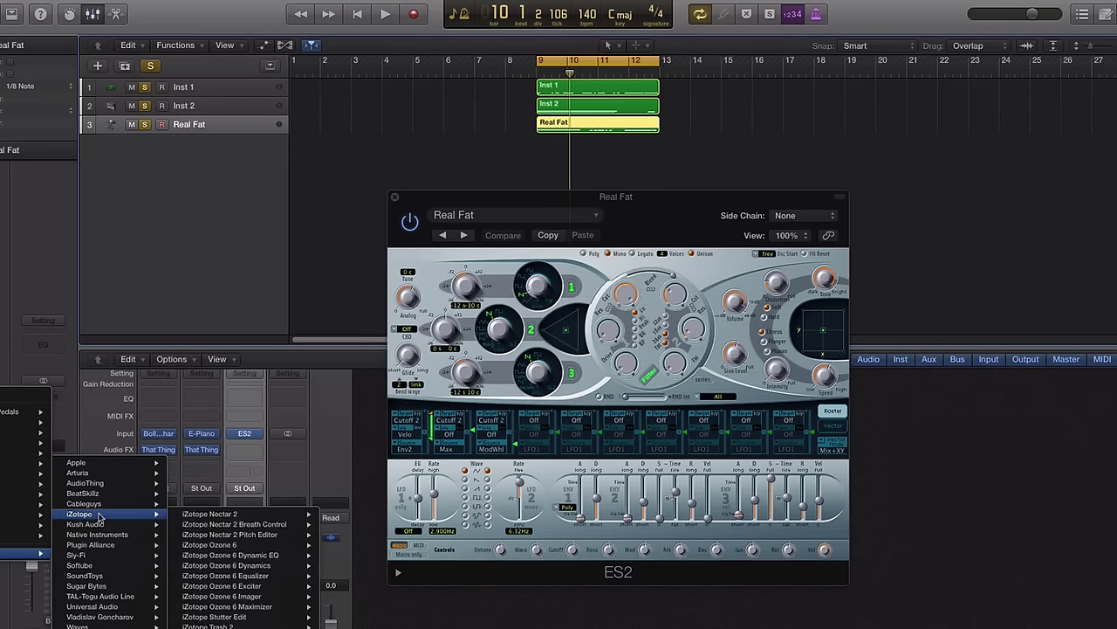
mouse_move(101, 498)
mouse_move(202, 505)
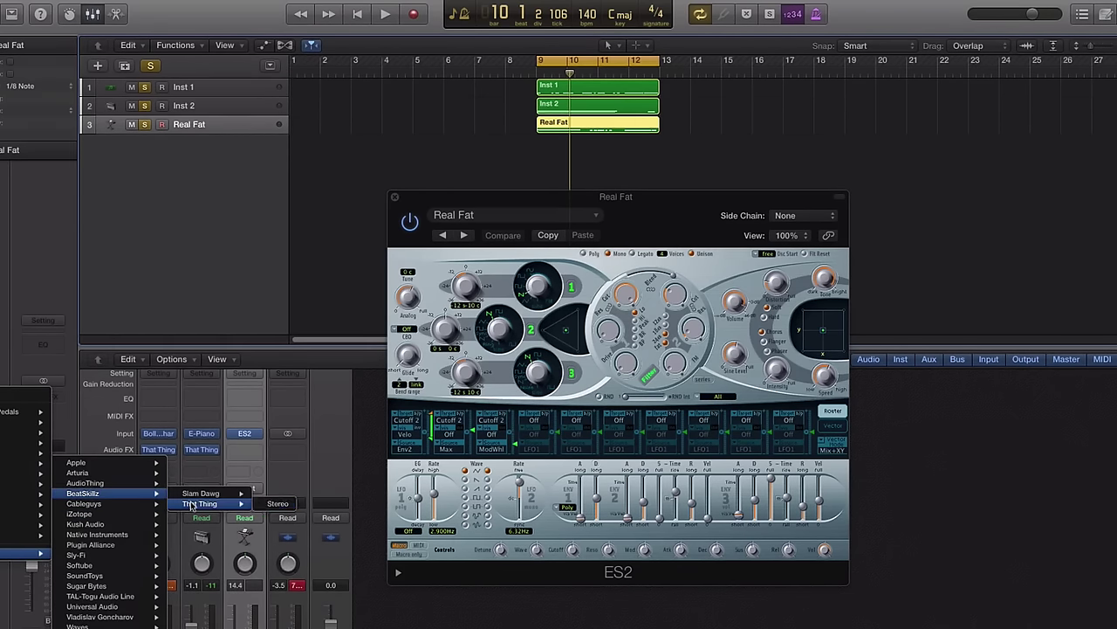
left_click(264, 504)
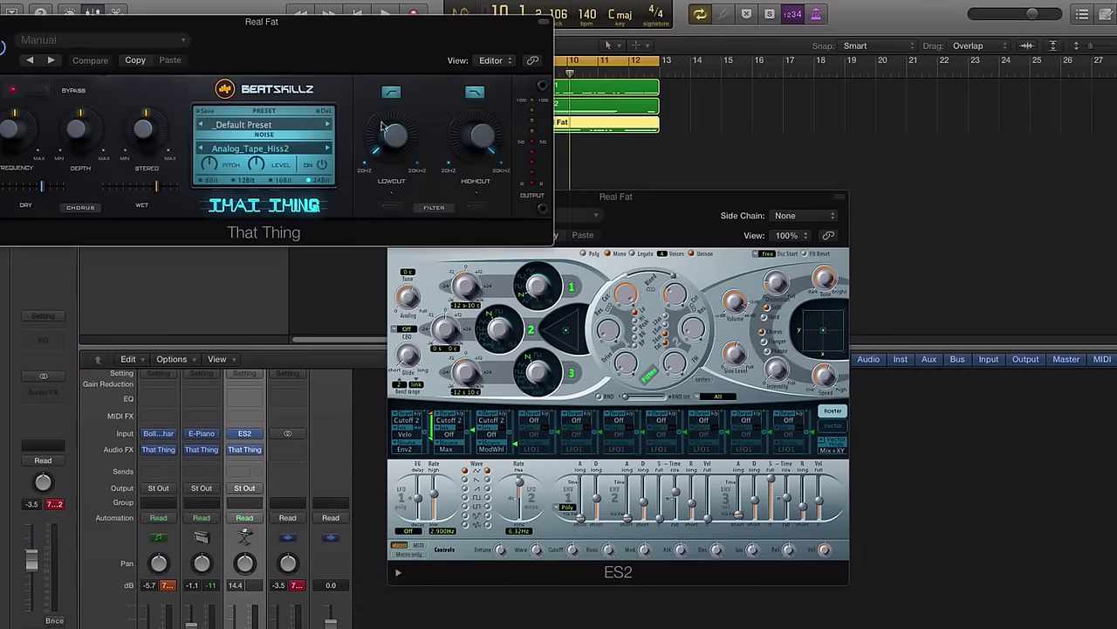
Load the Synth Bass I preset in That Thing and move its window lower.
left_click(244, 126)
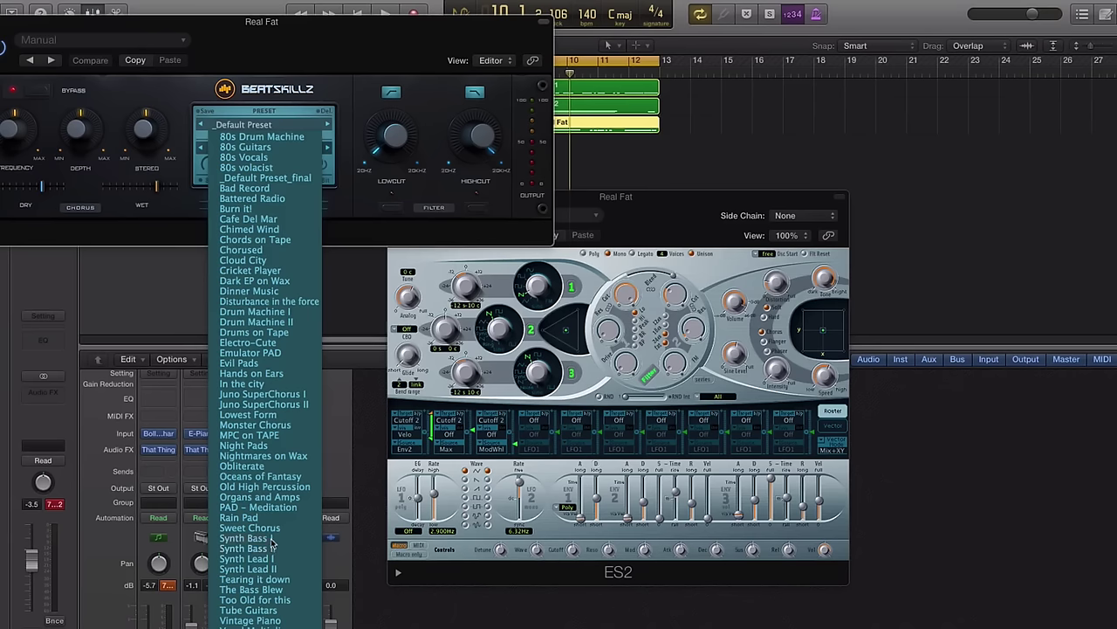
left_click(245, 538)
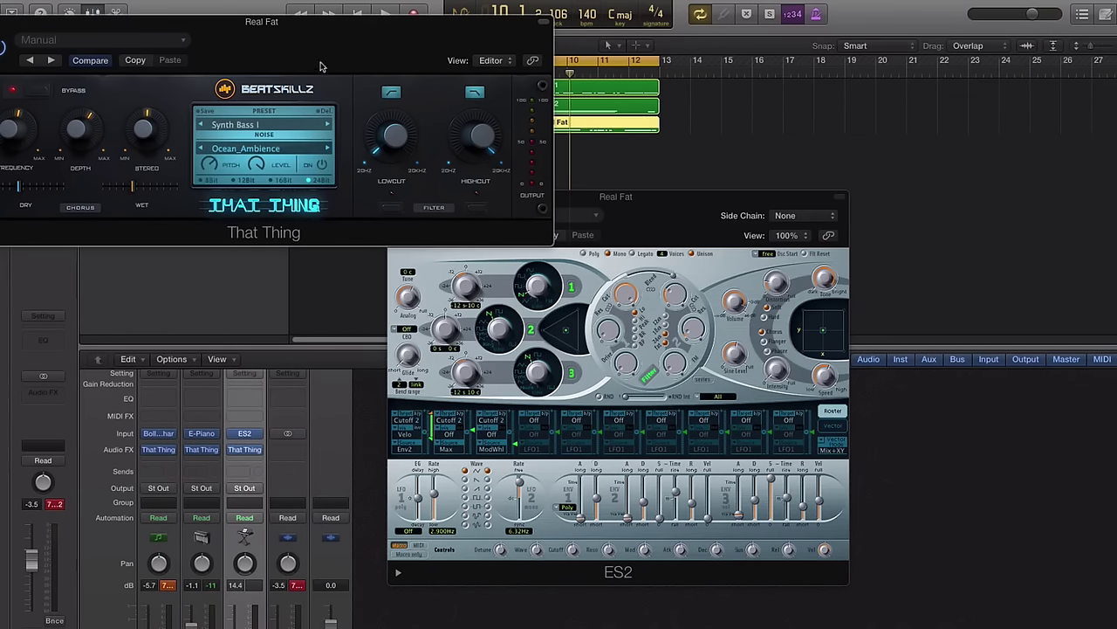
left_click_drag(320, 64, 777, 365)
Play back, widen chorus stereo, audition nearby presets, settle on Synth Bass I, raise wet mix.
key("space")
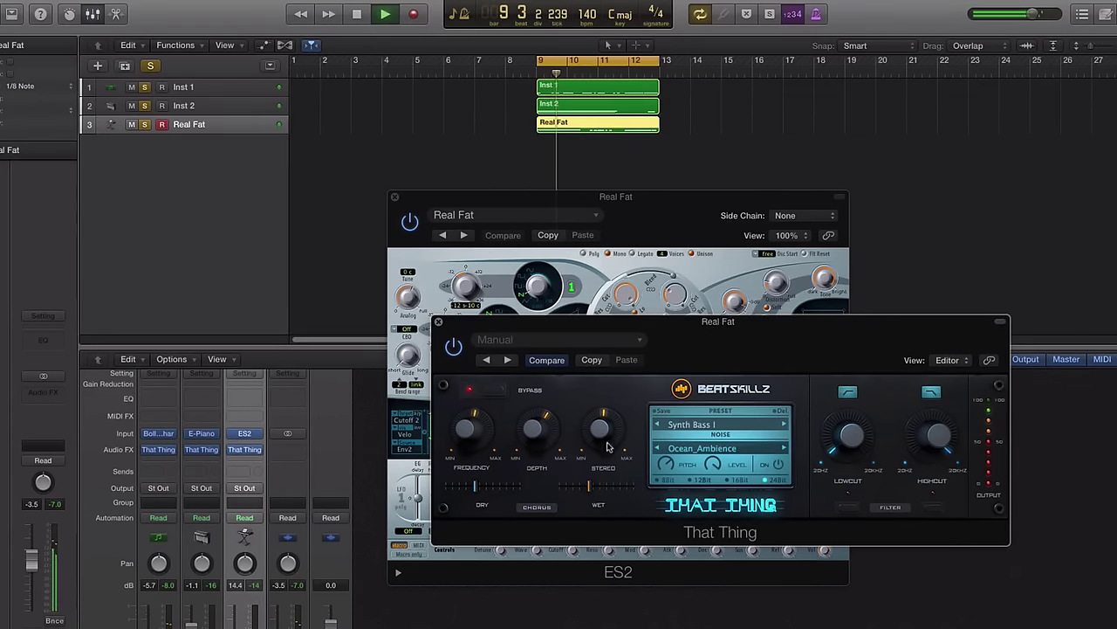
left_click_drag(605, 448, 618, 400)
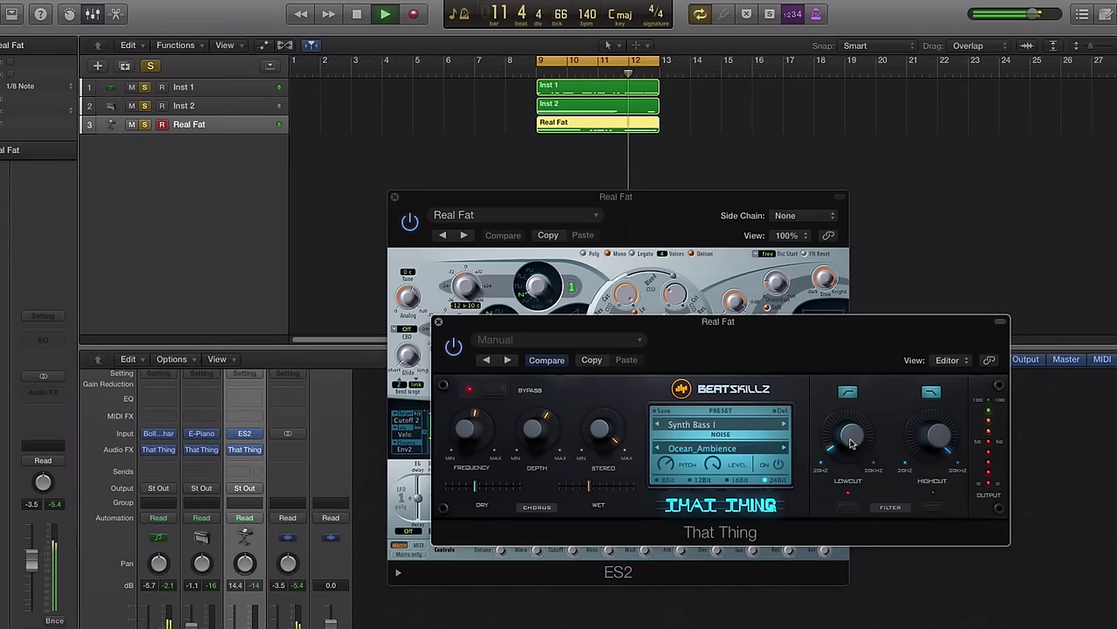
left_click(783, 424)
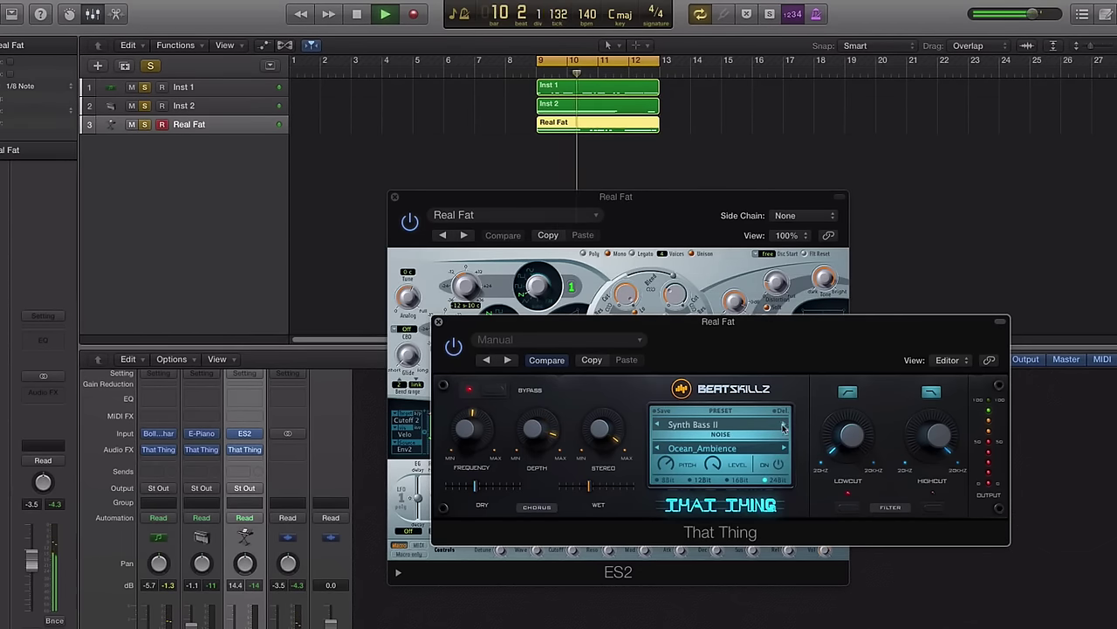
left_click(658, 424)
left_click(658, 424)
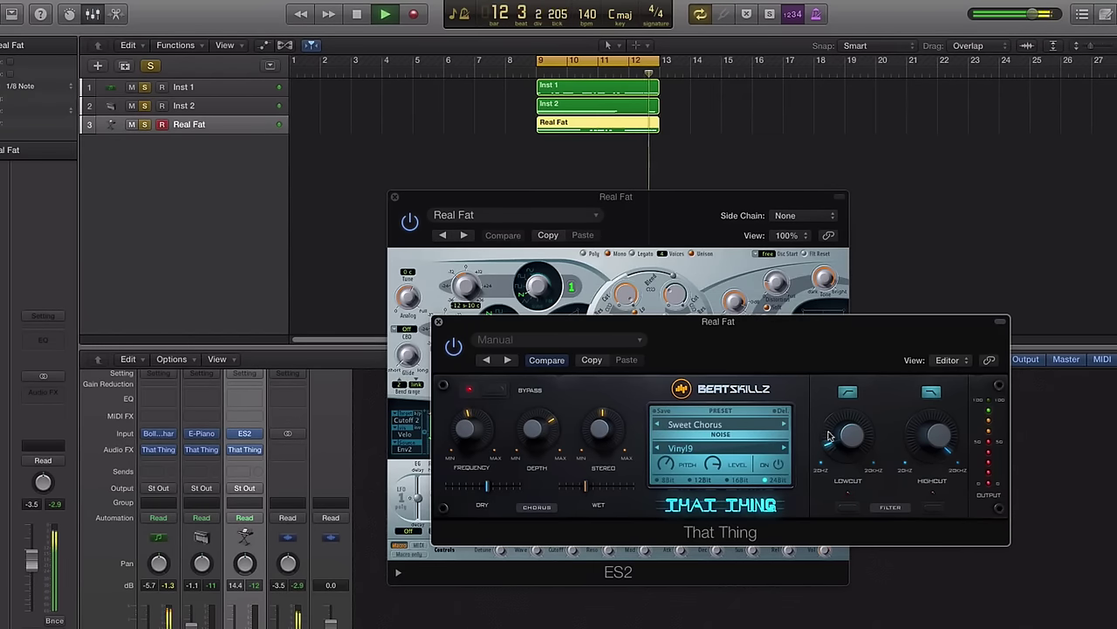
left_click(784, 426)
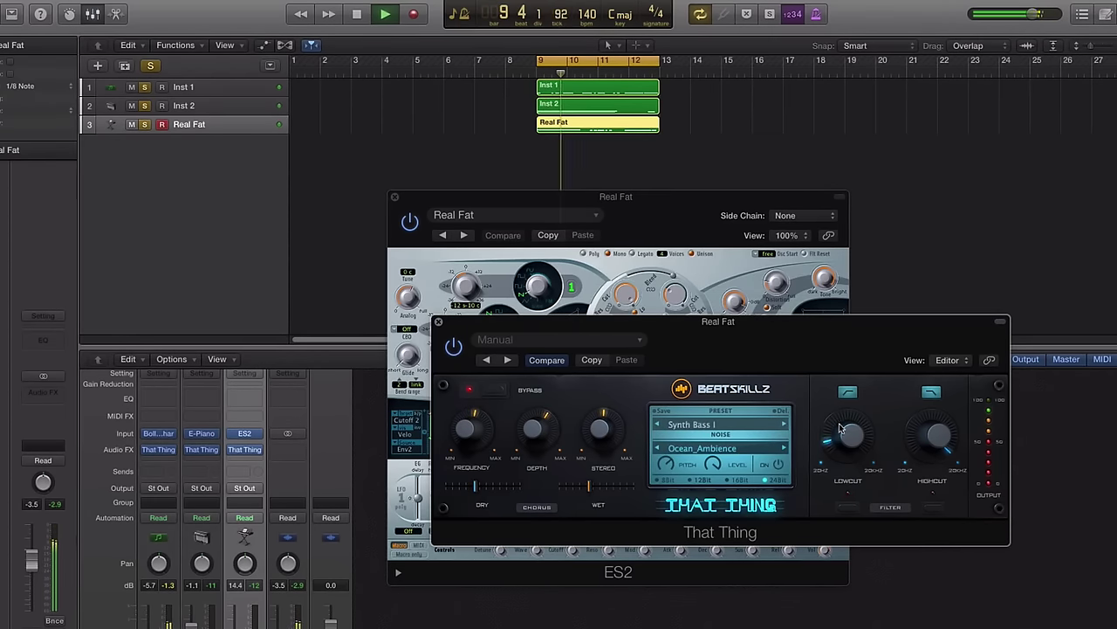
mouse_move(596, 481)
left_mouse_down()
mouse_move(583, 485)
mouse_move(618, 486)
left_mouse_up()
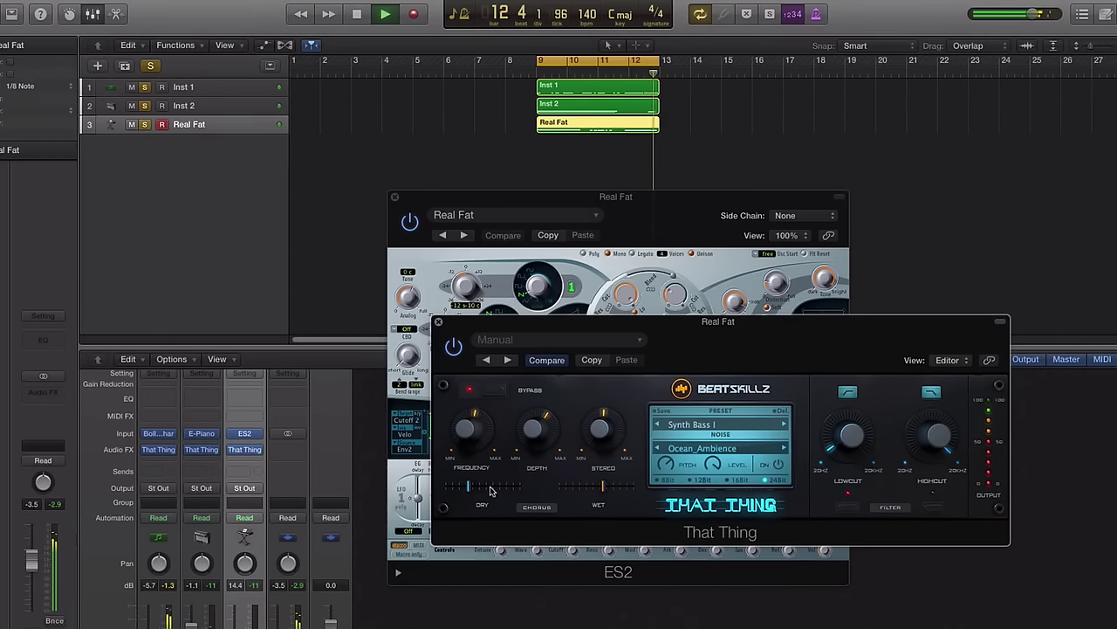
Compare That Thing bypassed and active, then raise the chorus frequency slightly.
left_click(491, 393)
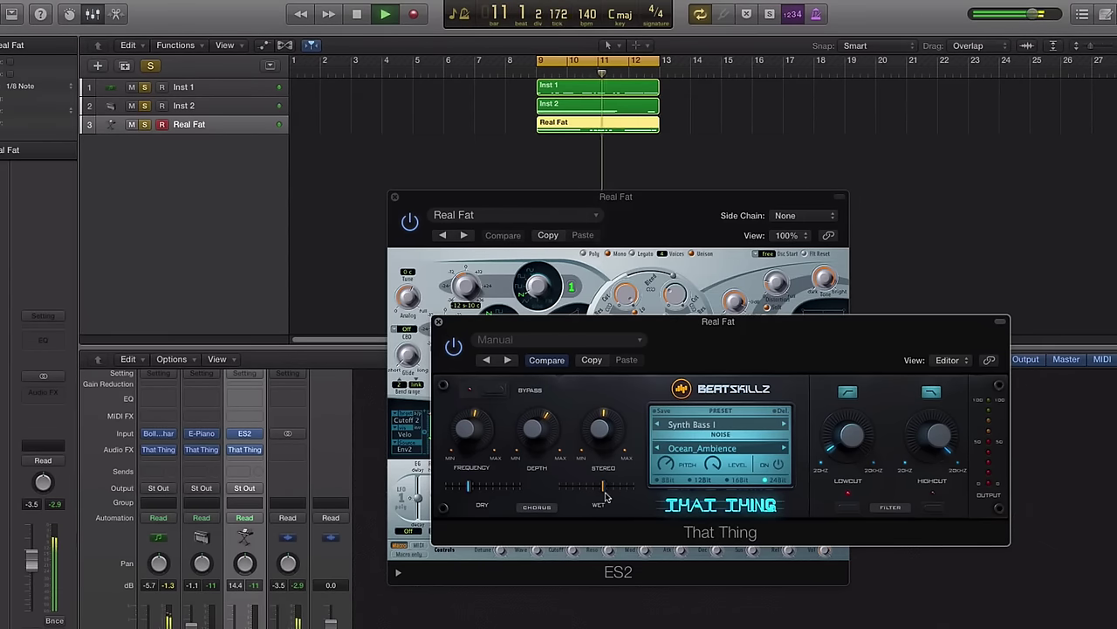
left_click(503, 396)
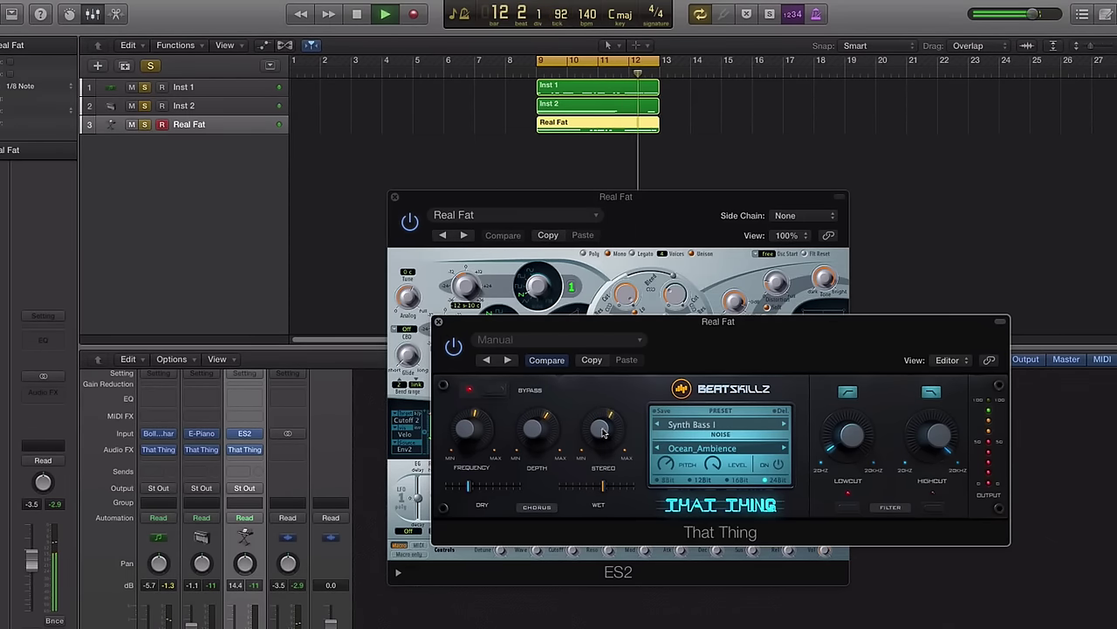
left_click_drag(488, 439, 490, 436)
Unsolo Inst 1 and Inst 2 so Real Fat plays back soloed alone.
key("space")
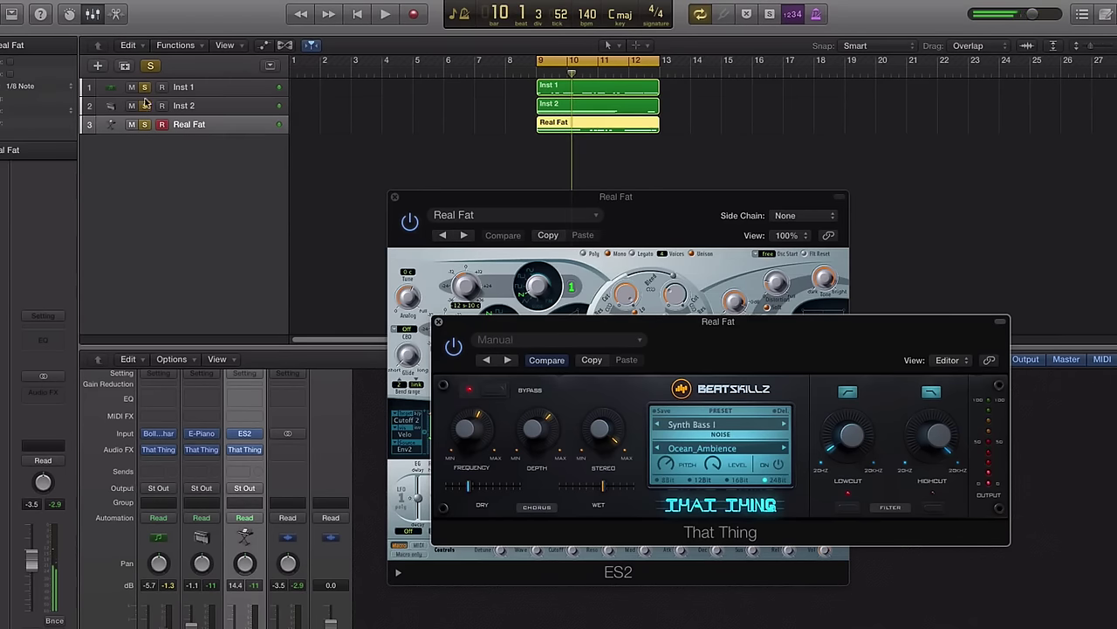
left_click_drag(145, 106, 145, 87)
key("space")
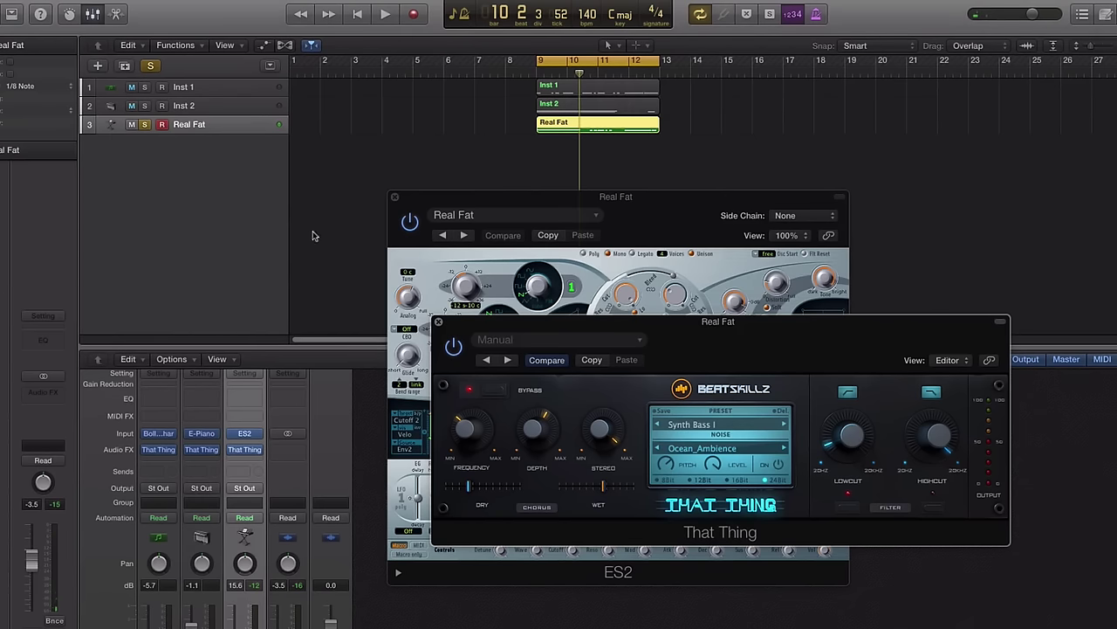
Close the That Thing and ES2 windows, unsolo Real Fat, and play all three tracks.
left_click(439, 324)
left_click(395, 199)
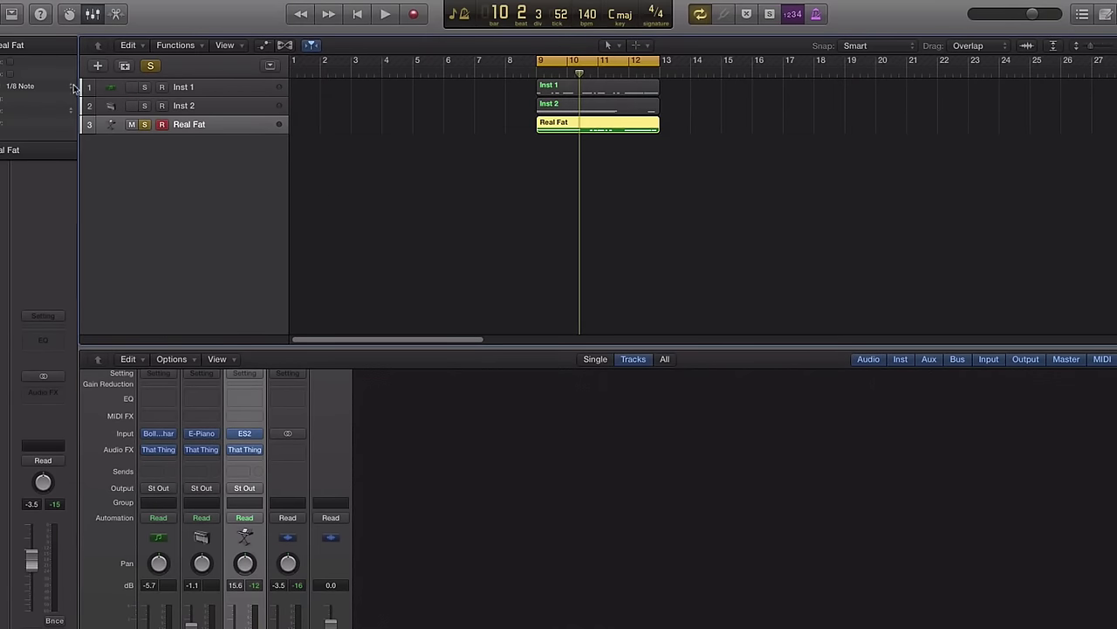
left_click(147, 125)
left_click(501, 210)
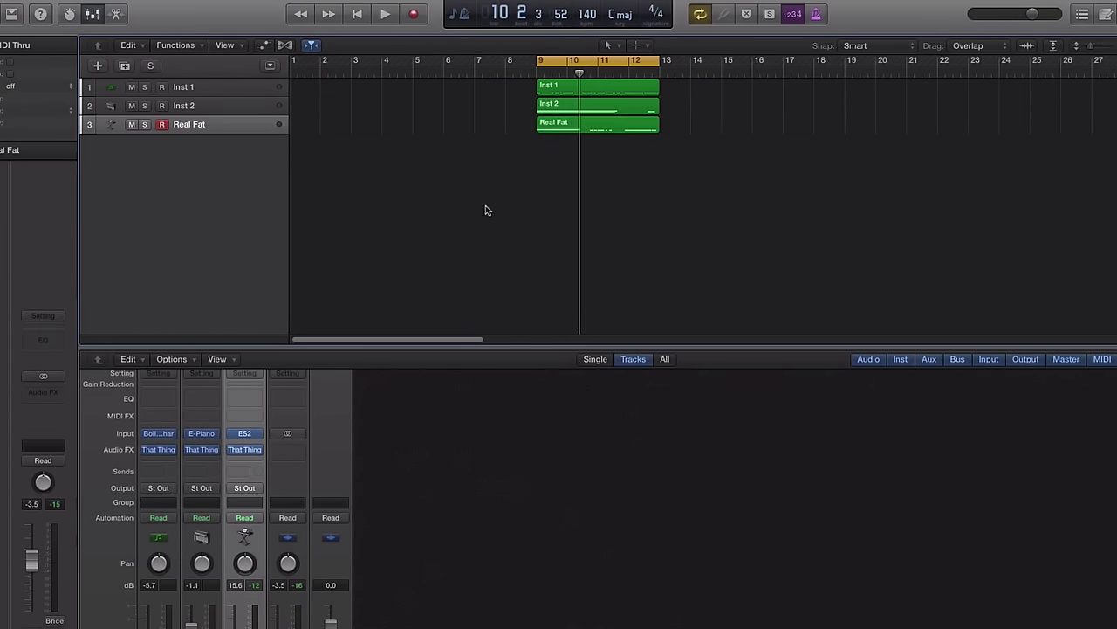
key("space")
scroll(532, 541, "down", 4)
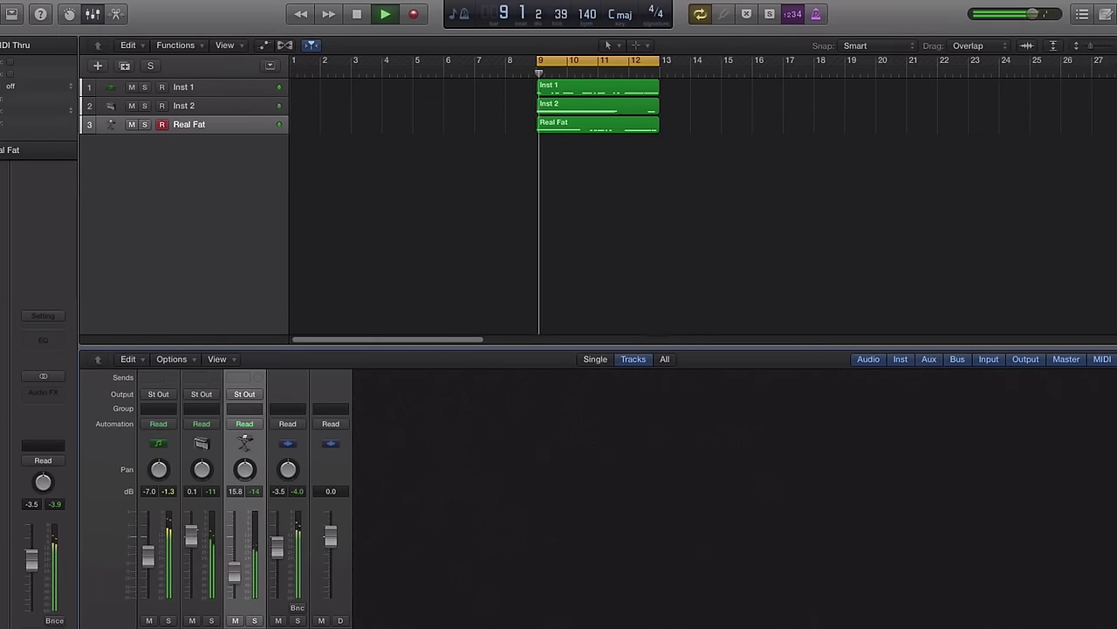
scroll(206, 461, "up", 3)
left_click(206, 460)
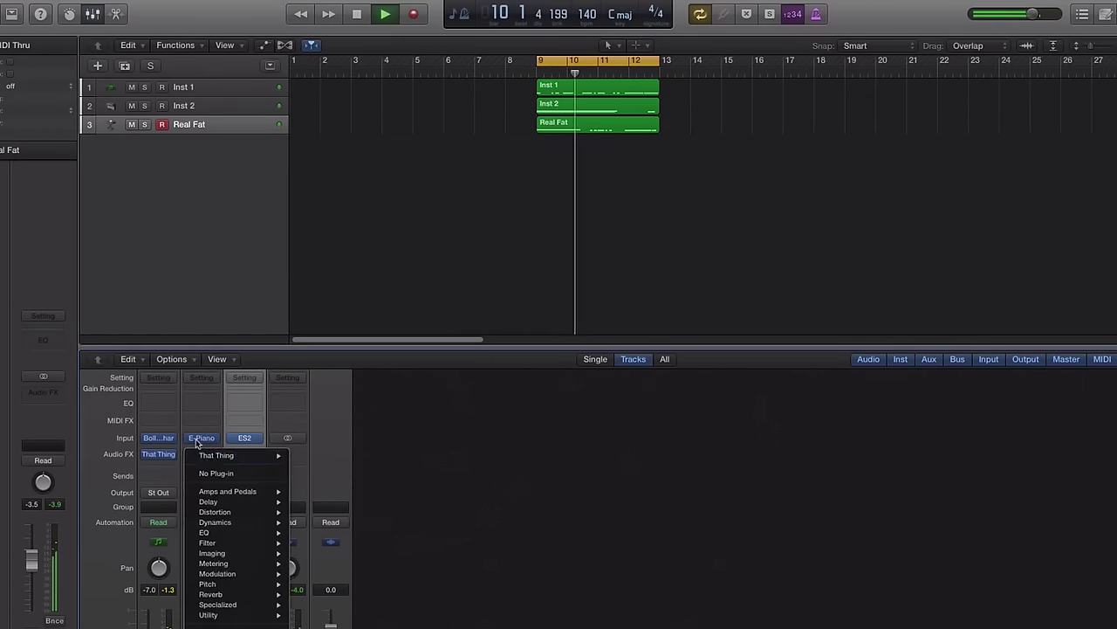
left_click(200, 455)
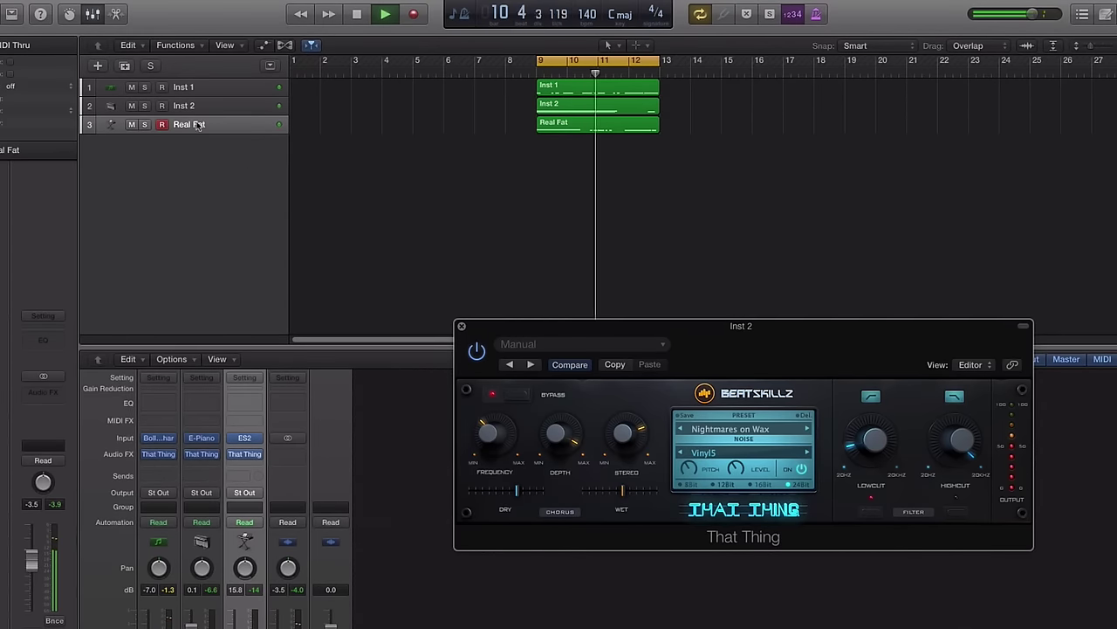
left_click(197, 91)
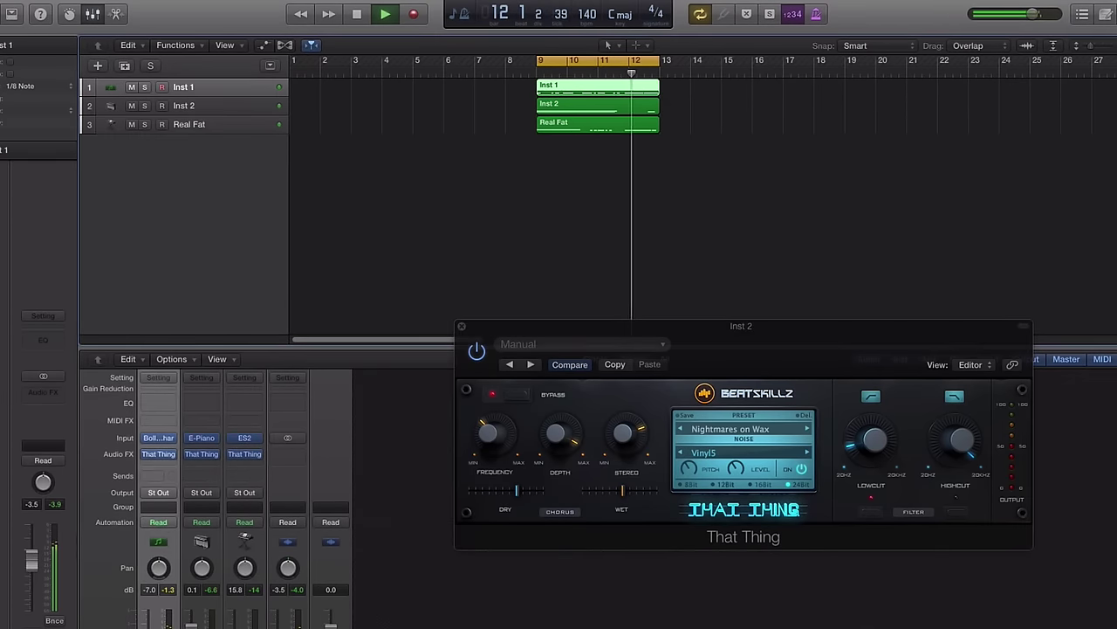
left_click(158, 454)
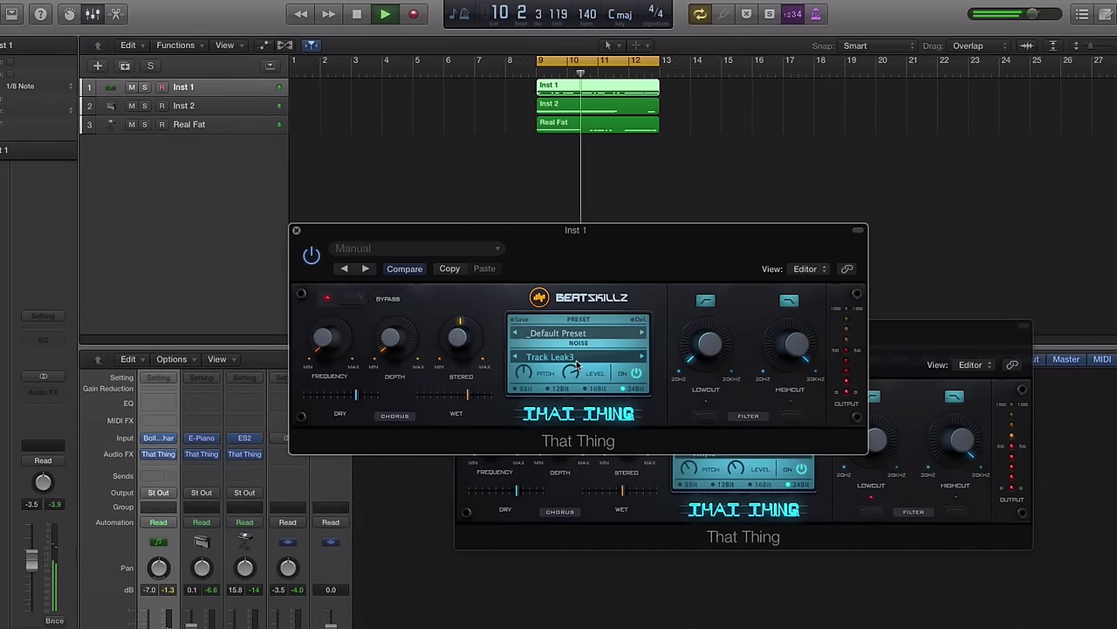
left_click(295, 230)
left_click(461, 326)
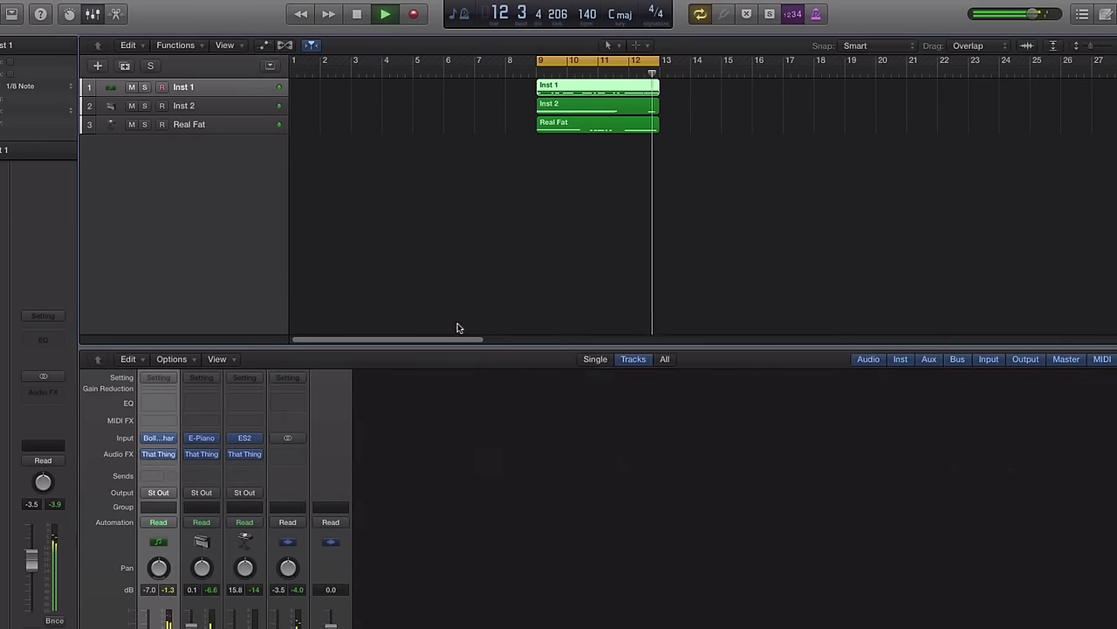
key("space")
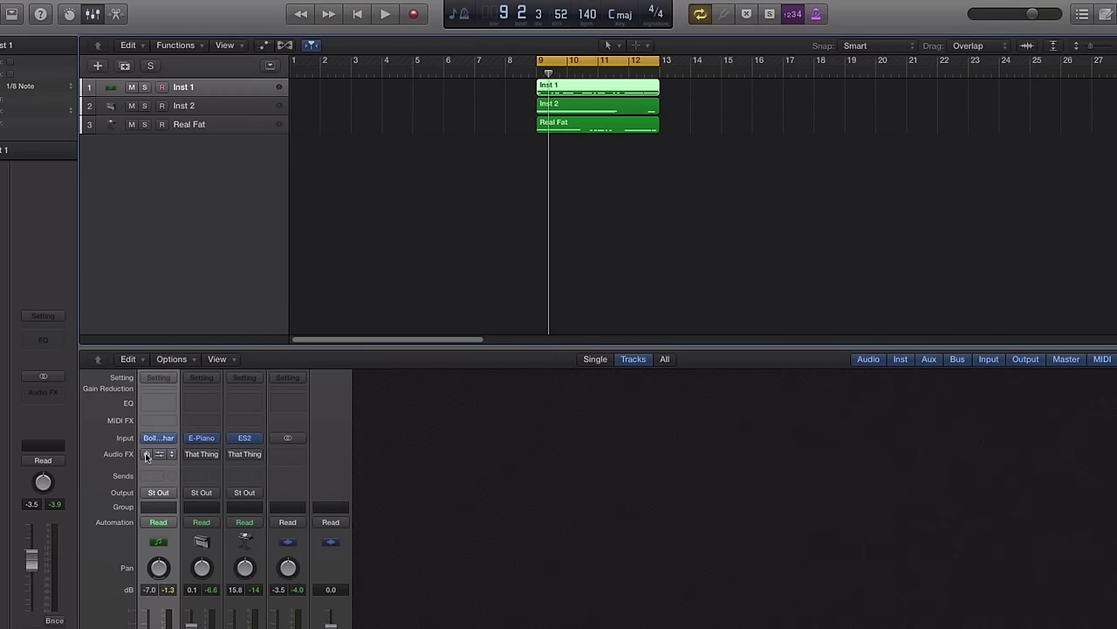
key("space")
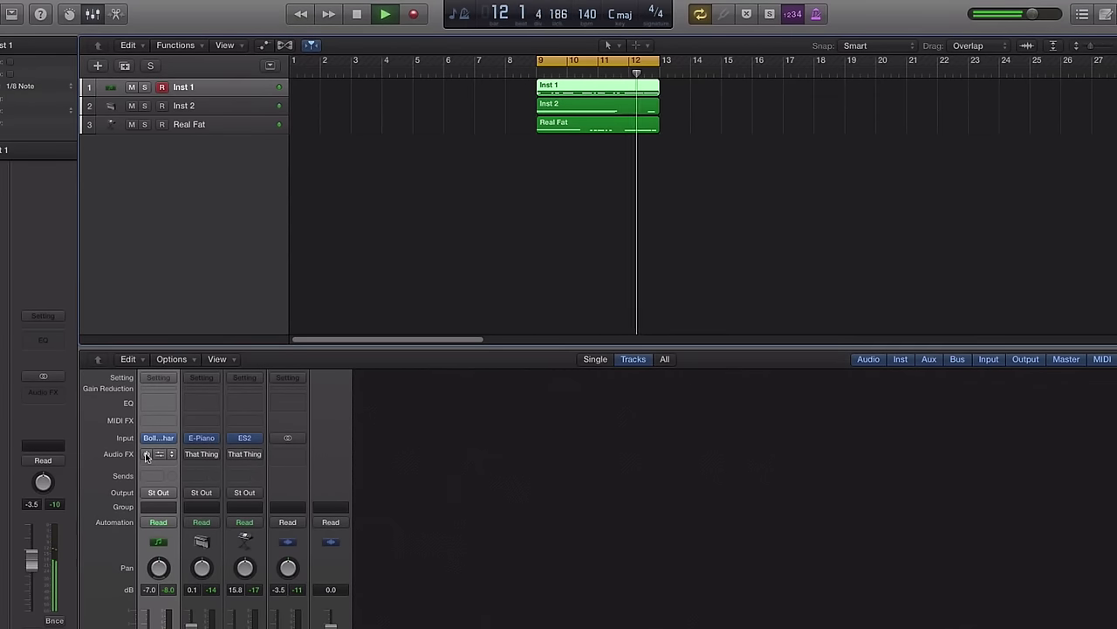
key("space")
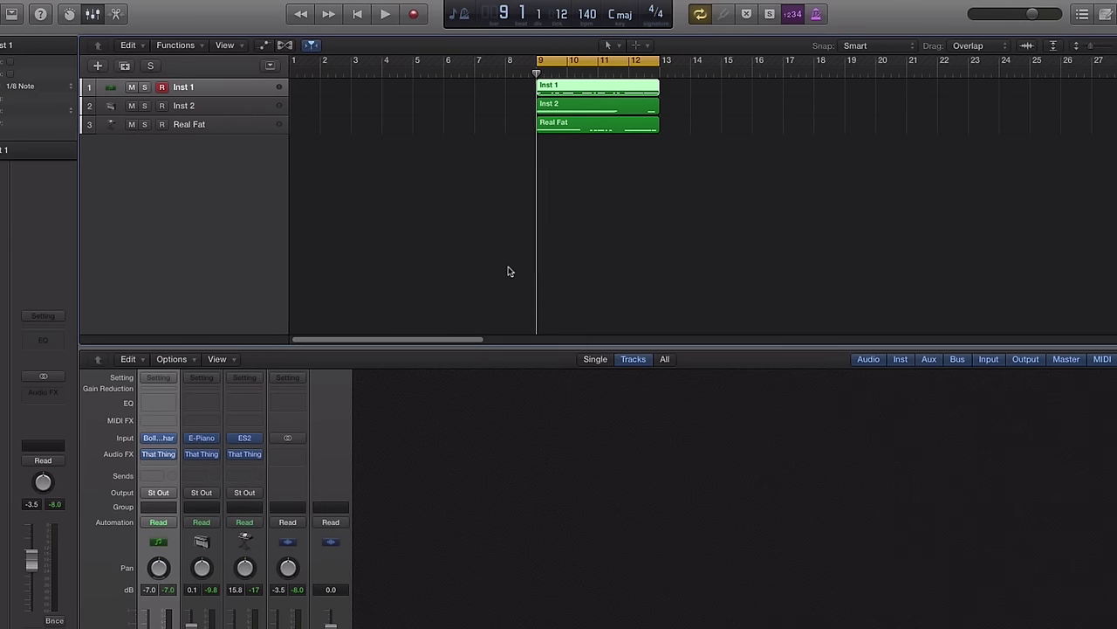
key("space")
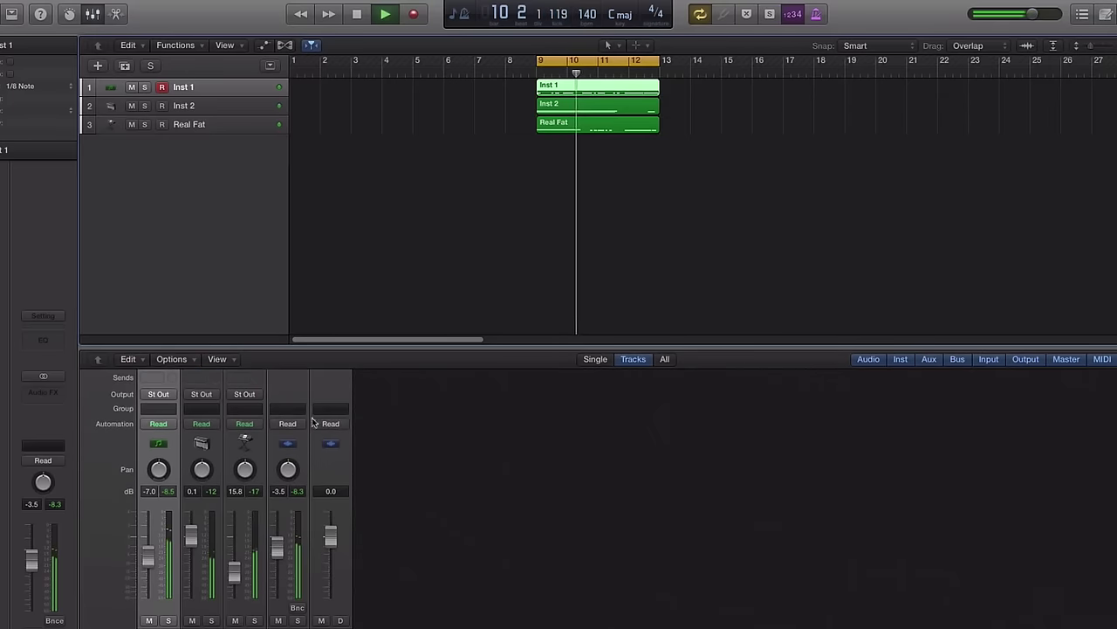
scroll(203, 454, "down", 1)
mouse_move(203, 445)
key("space")
left_click(205, 445)
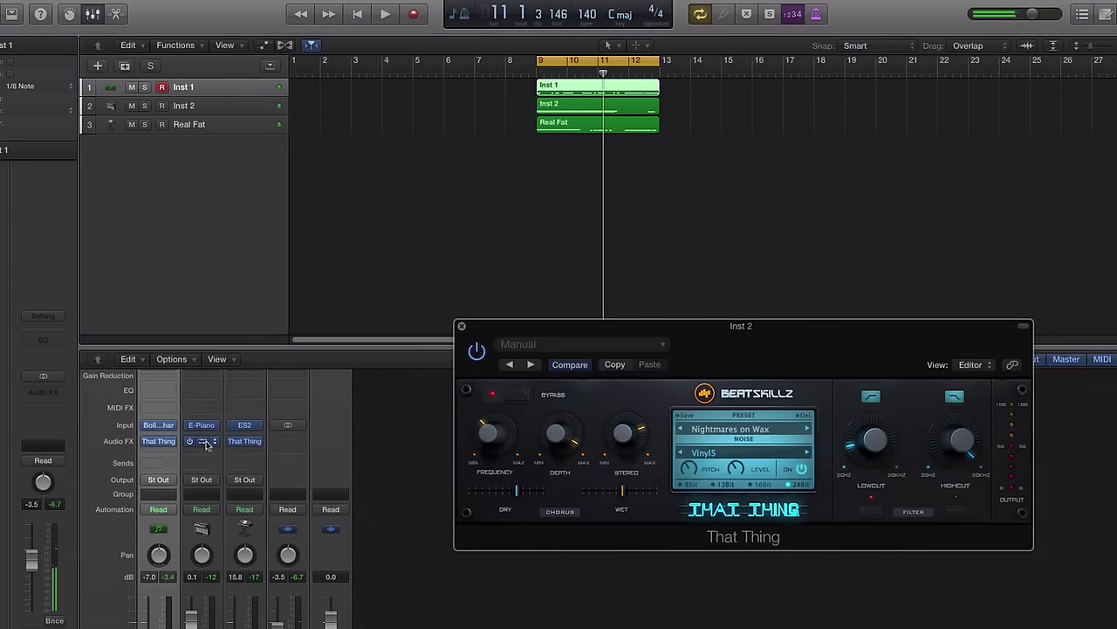
left_click(463, 329)
key("space")
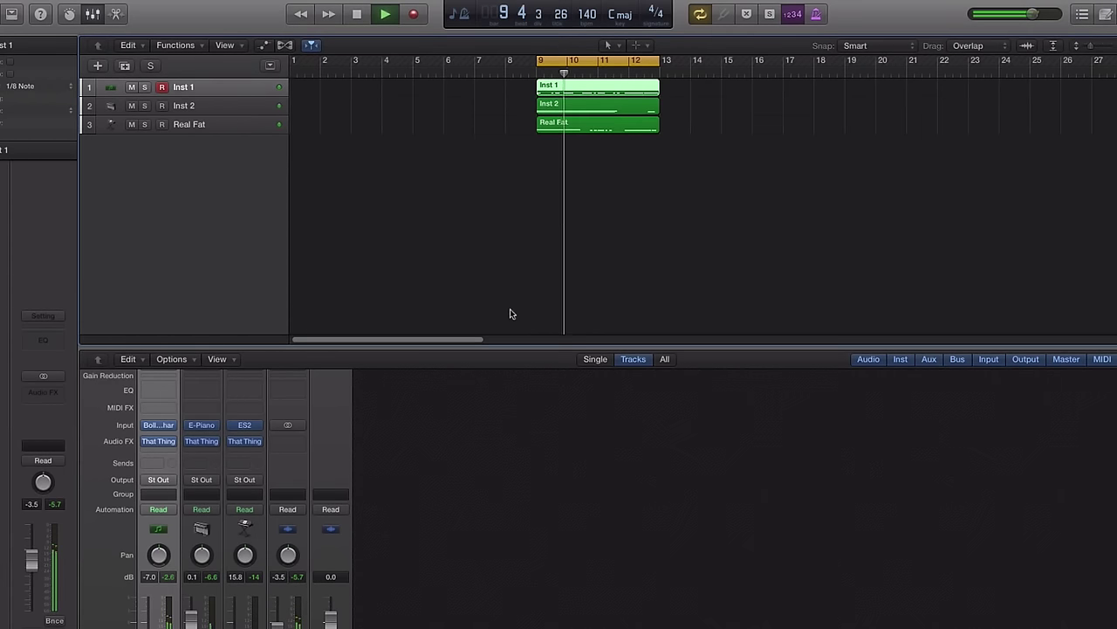
Stop playback at bar 10.
key("space")
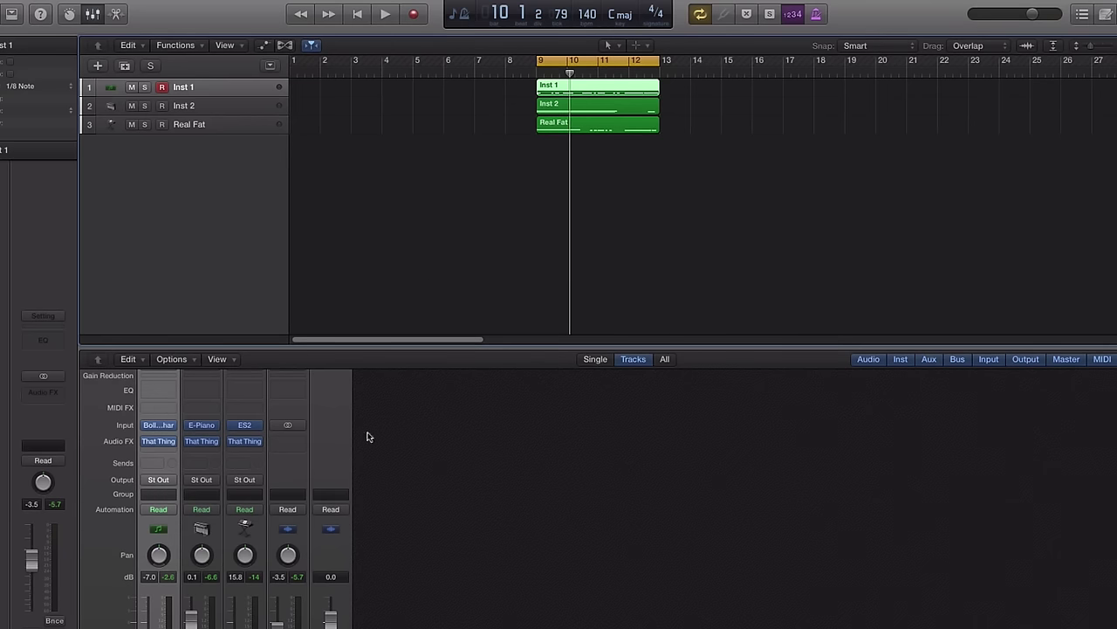
Insert BeatSkillz Slam Dawg (Stereo) on the Stereo Out and center its window.
left_click(297, 443)
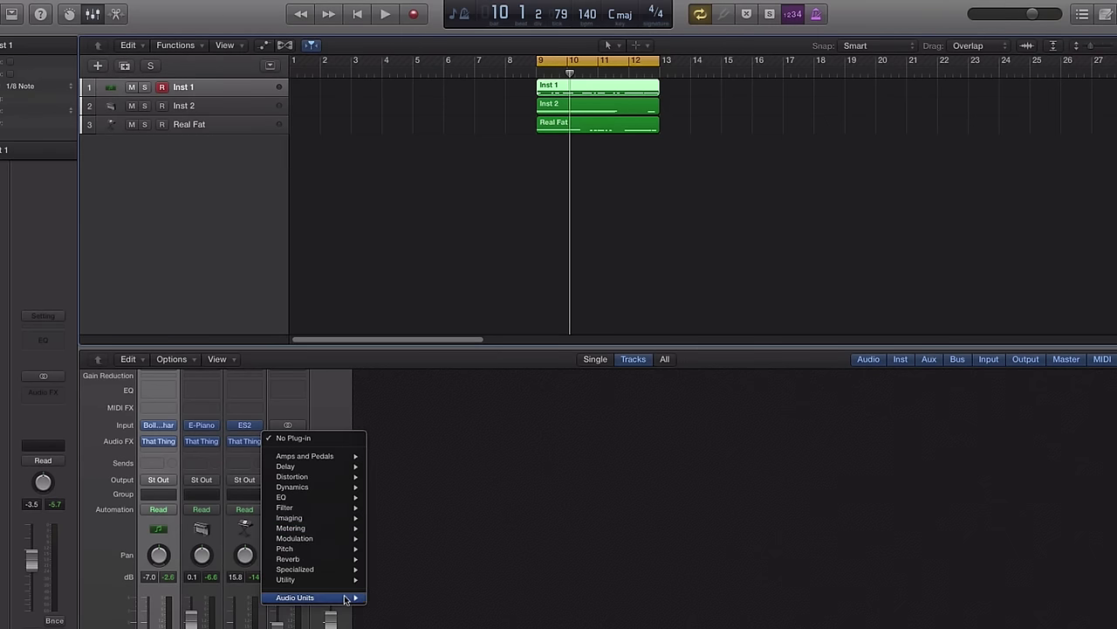
mouse_move(332, 598)
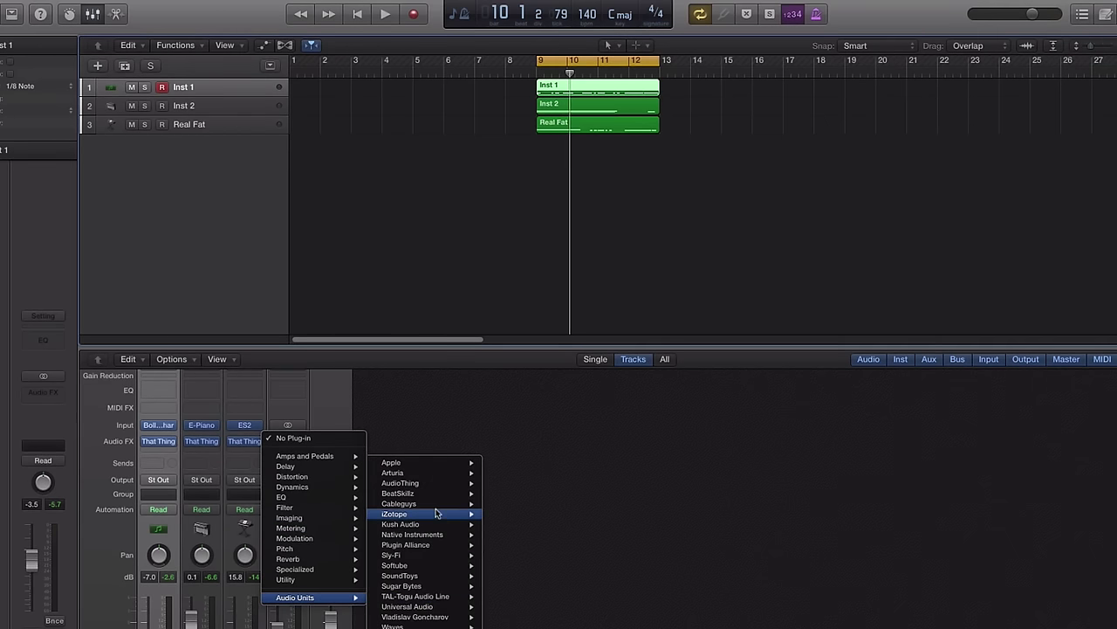
mouse_move(436, 493)
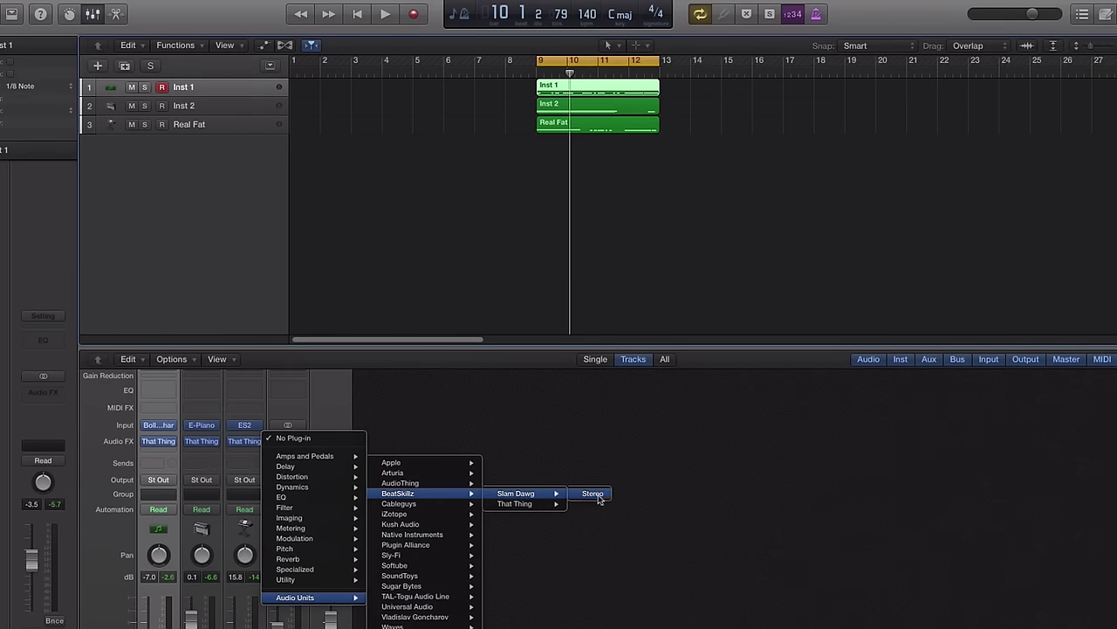
left_click(598, 496)
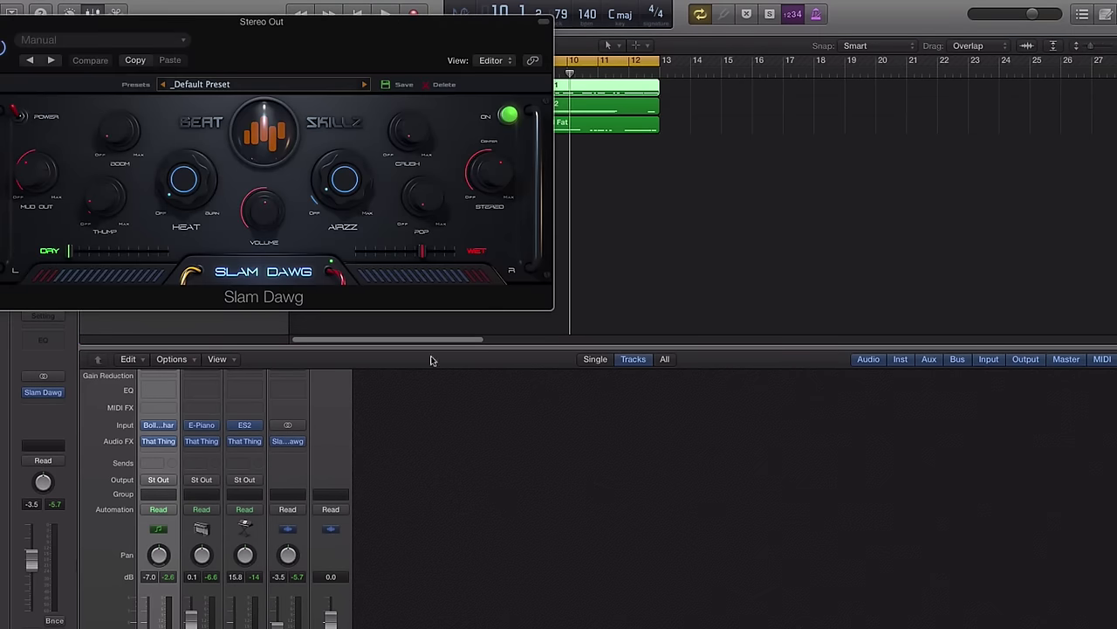
left_click_drag(263, 37, 634, 241)
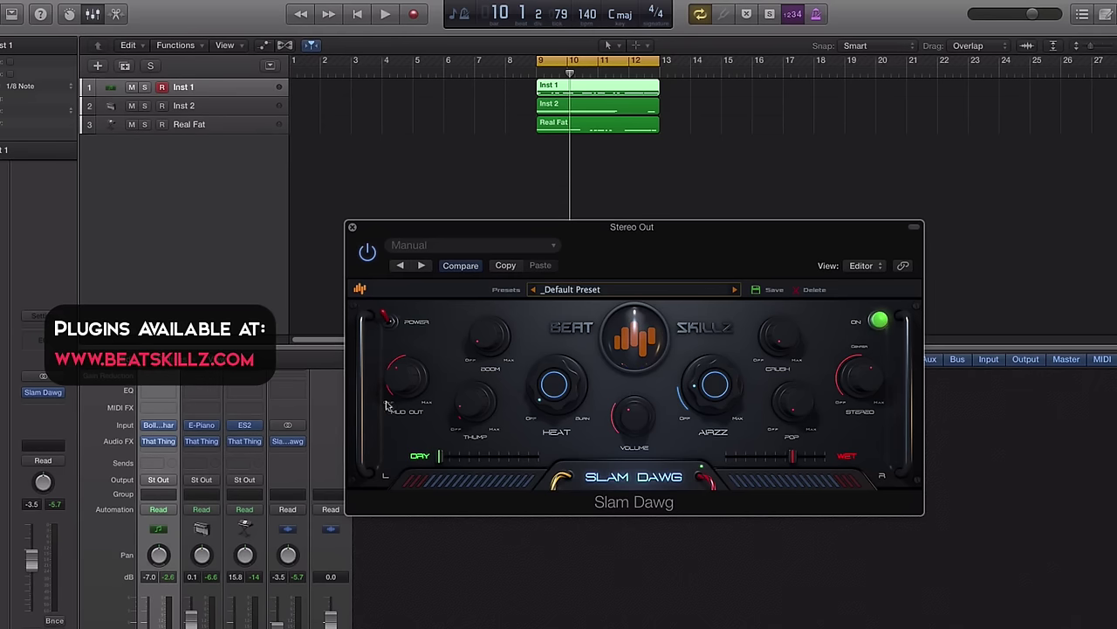
Play the loop, raise Slam Dawg's Pop, and push Dry/Wet toward wet, easing back slightly.
key("space")
left_click_drag(796, 415, 801, 388)
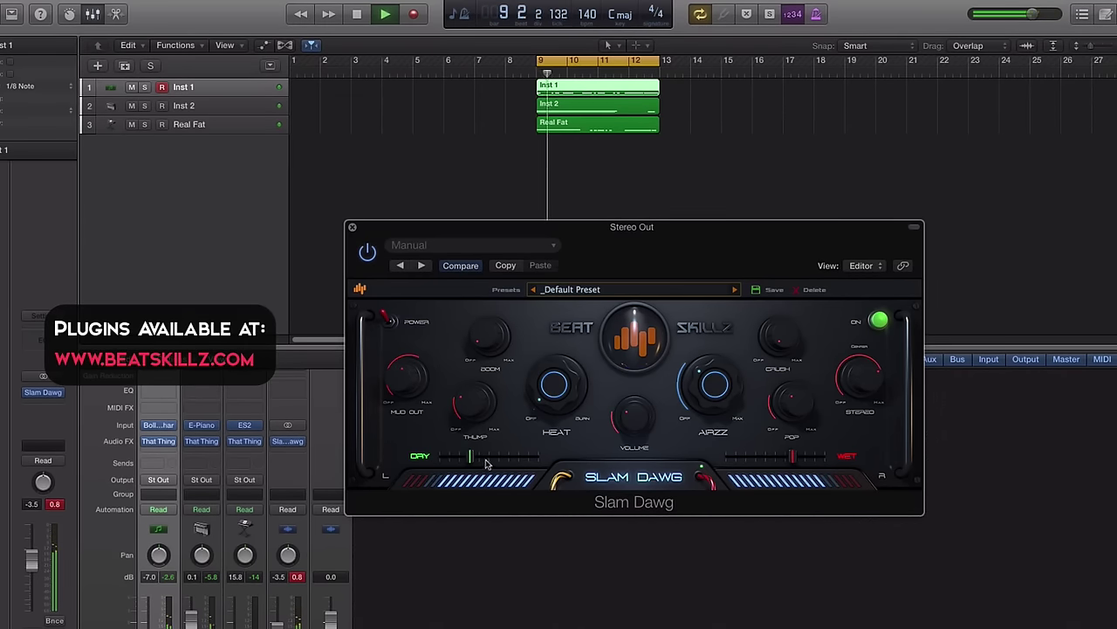
left_click_drag(476, 456, 510, 467)
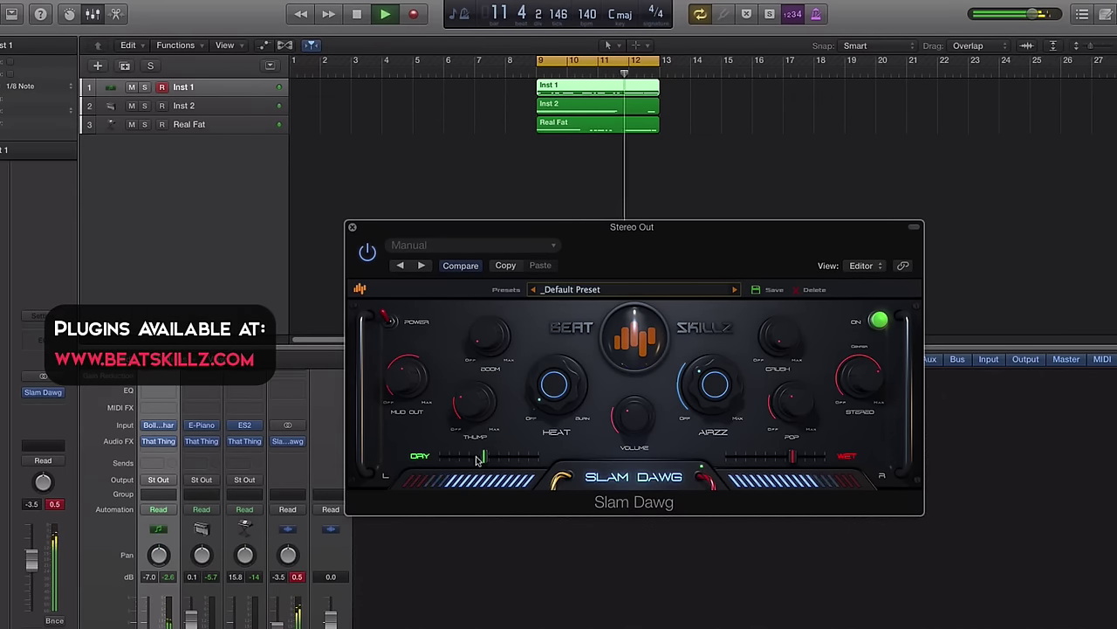
left_click_drag(472, 461, 467, 462)
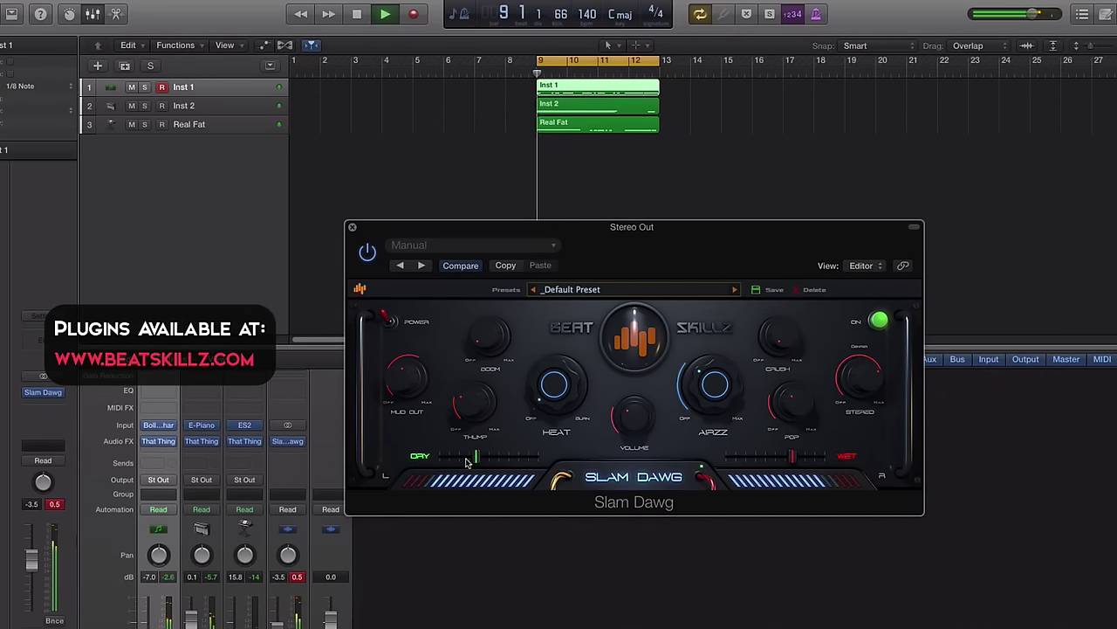
left_click(57, 505)
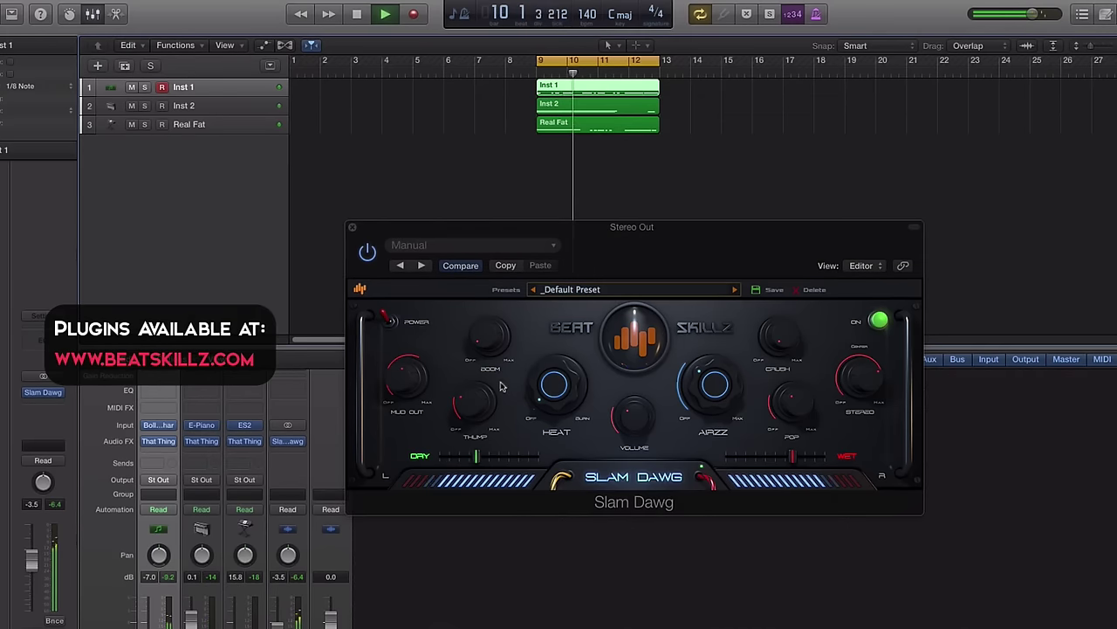
left_click(390, 323)
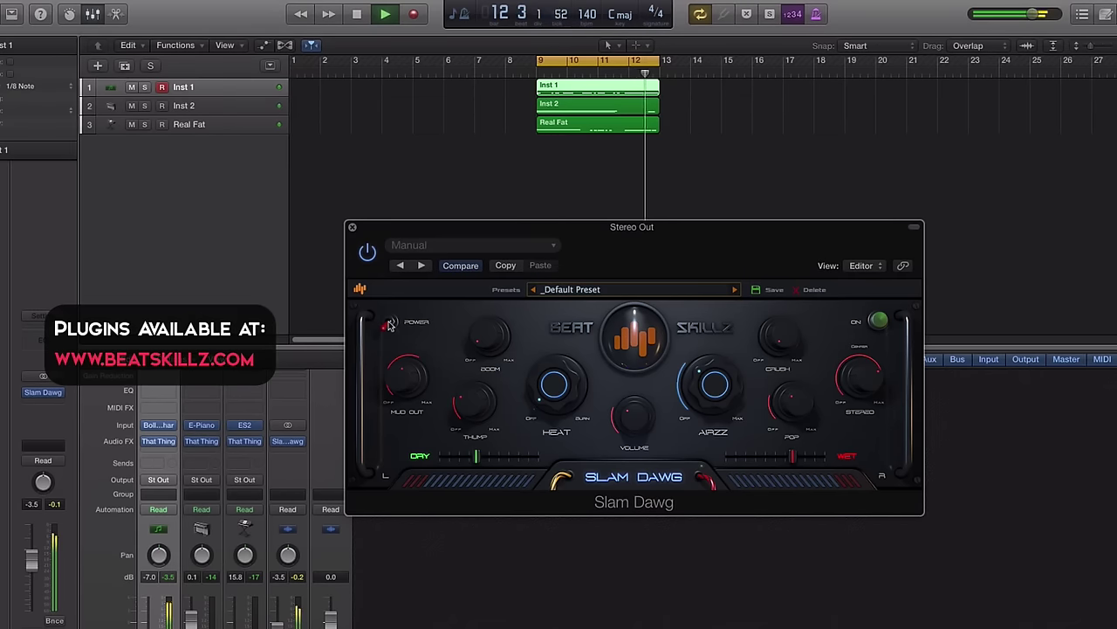
left_click(390, 323)
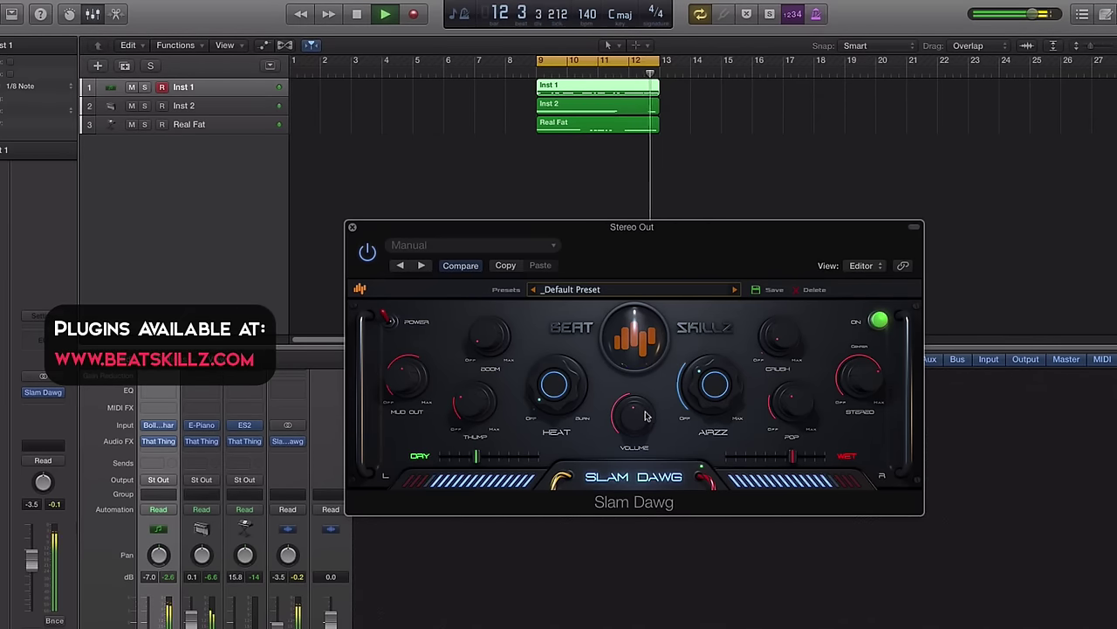
left_click(389, 323)
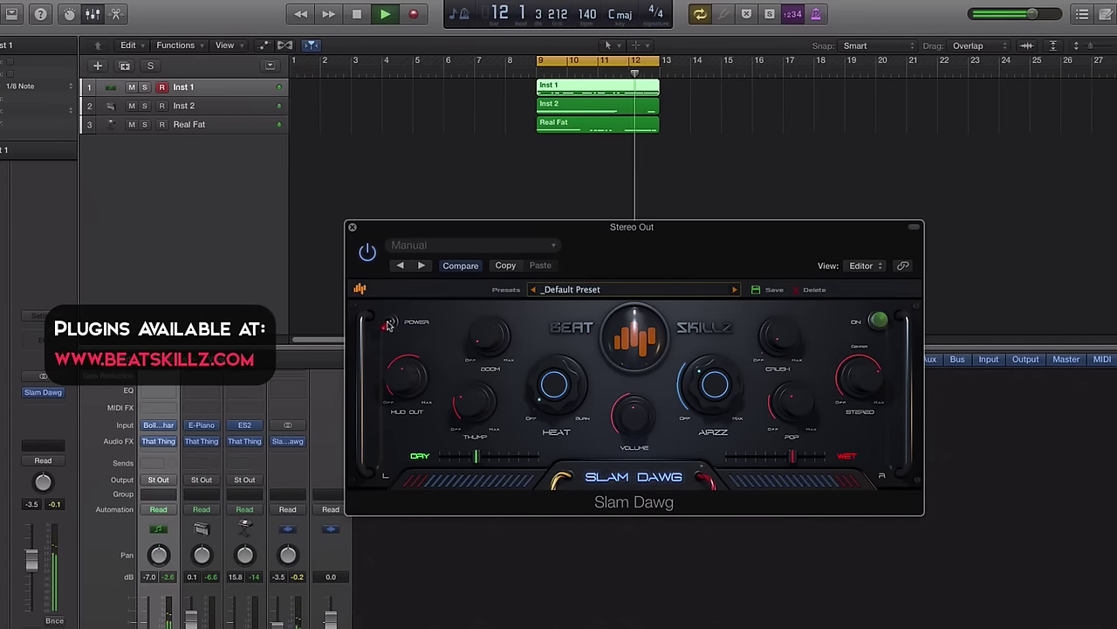
left_click(390, 323)
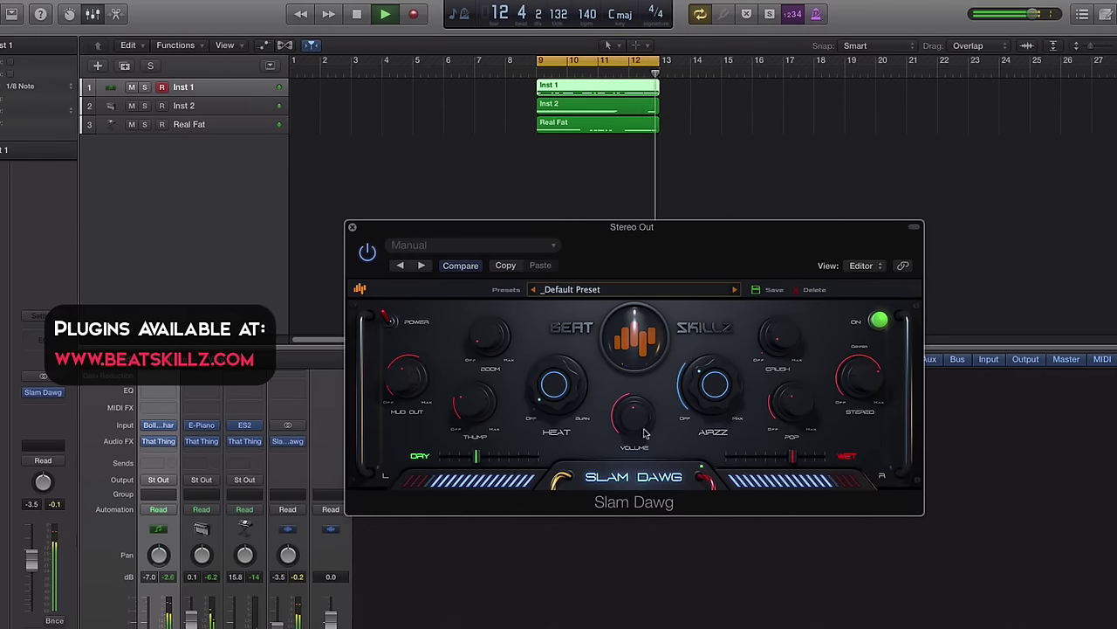
Stop playback and move the Slam Dawg window lower and to the right.
key("space")
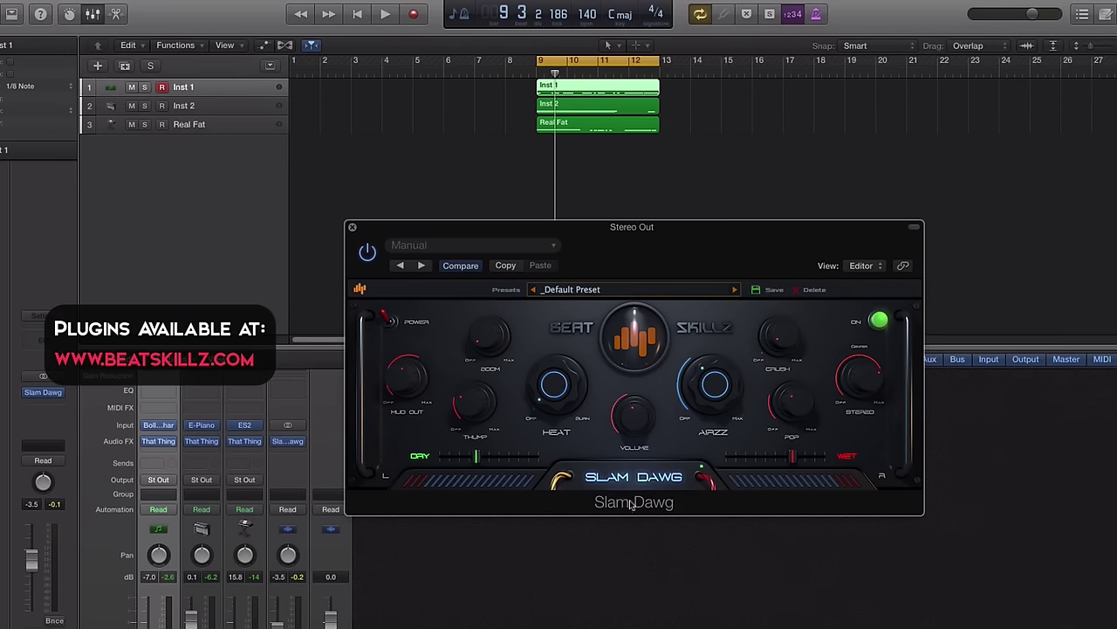
left_click_drag(601, 238, 694, 307)
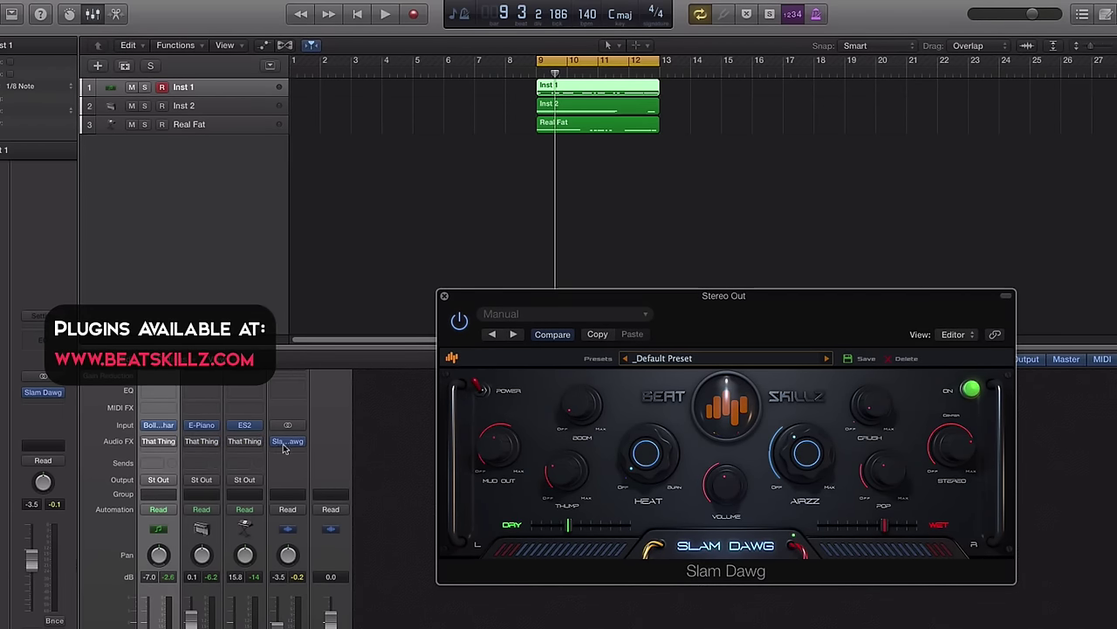
key("space")
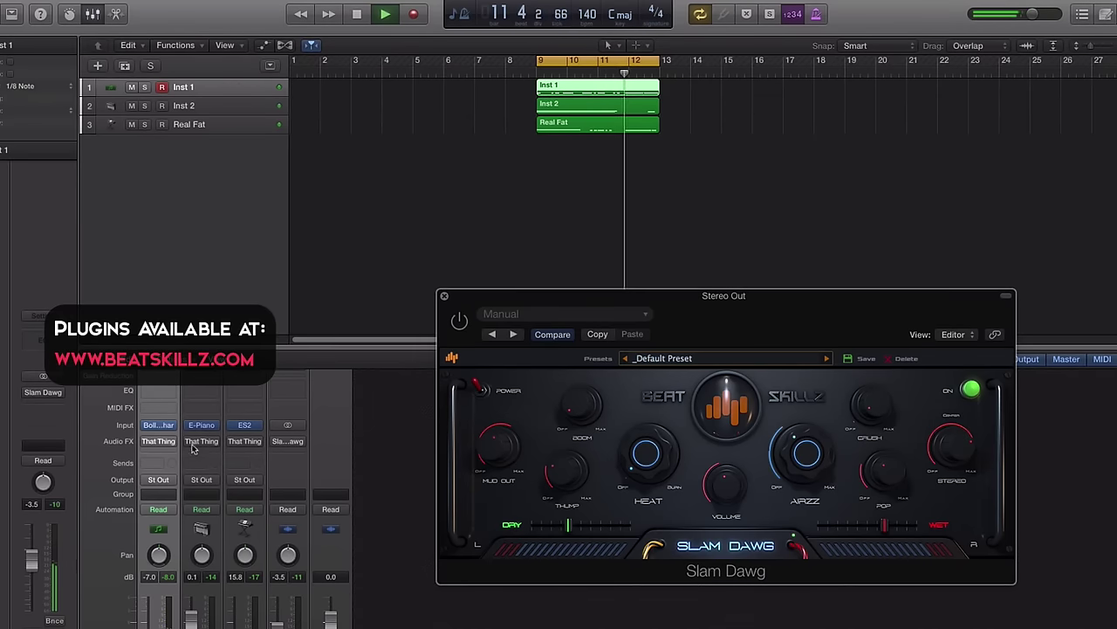
mouse_move(147, 444)
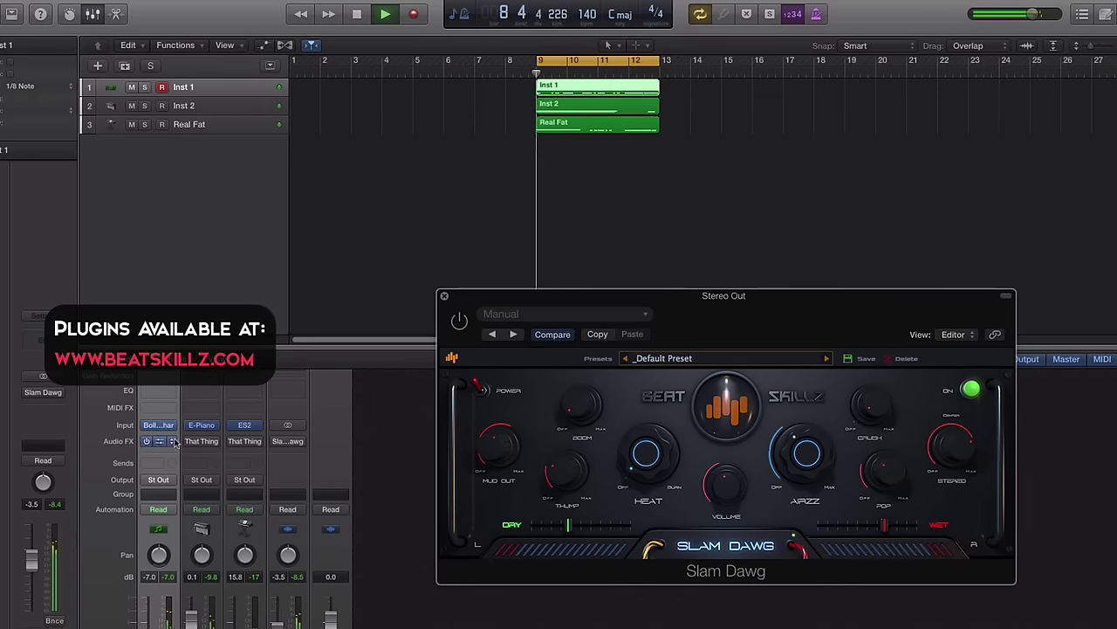
left_click_drag(148, 444, 288, 445)
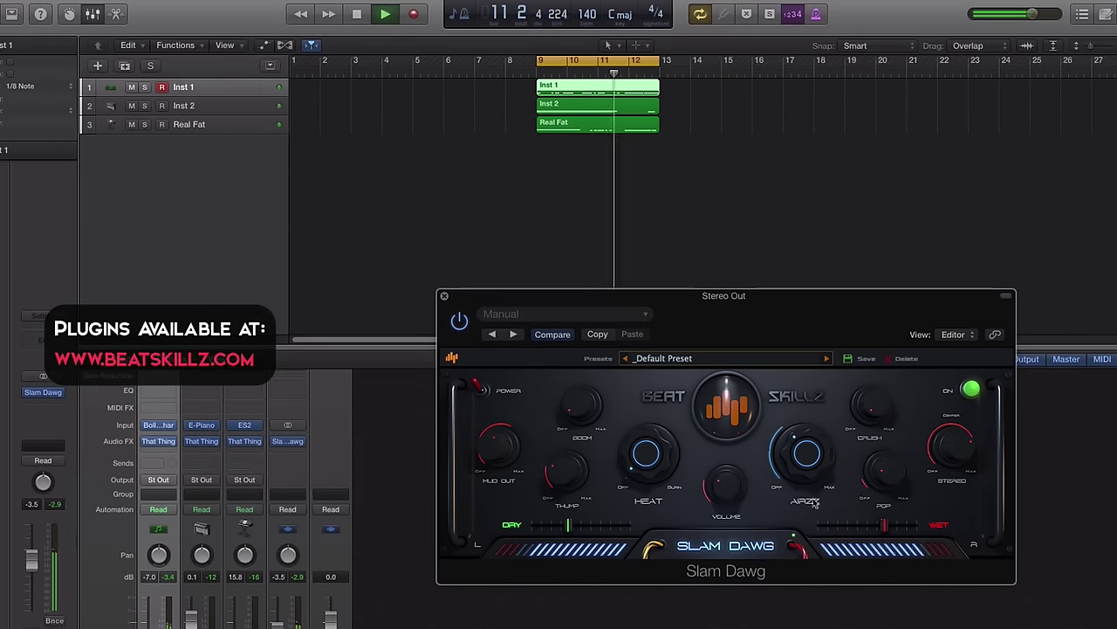
left_click(480, 389)
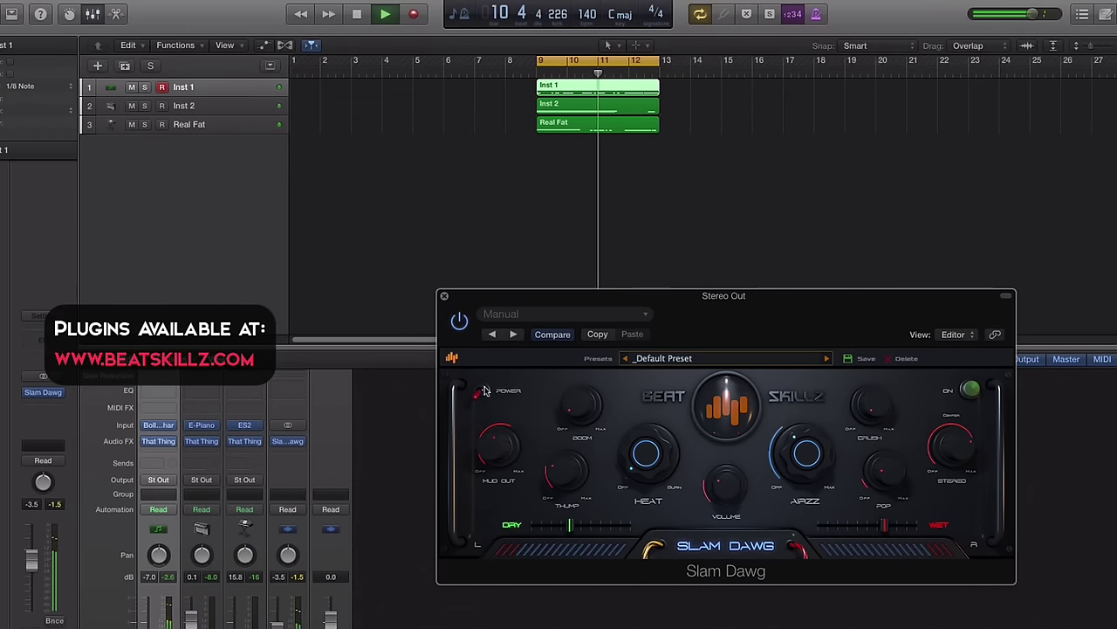
left_click(482, 389)
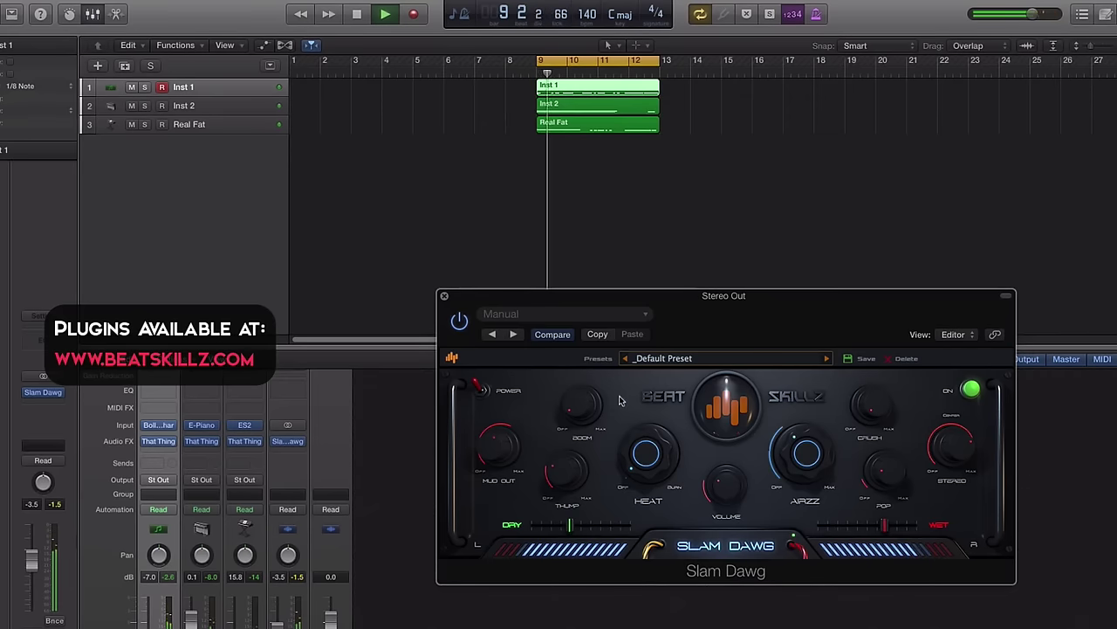
key("space")
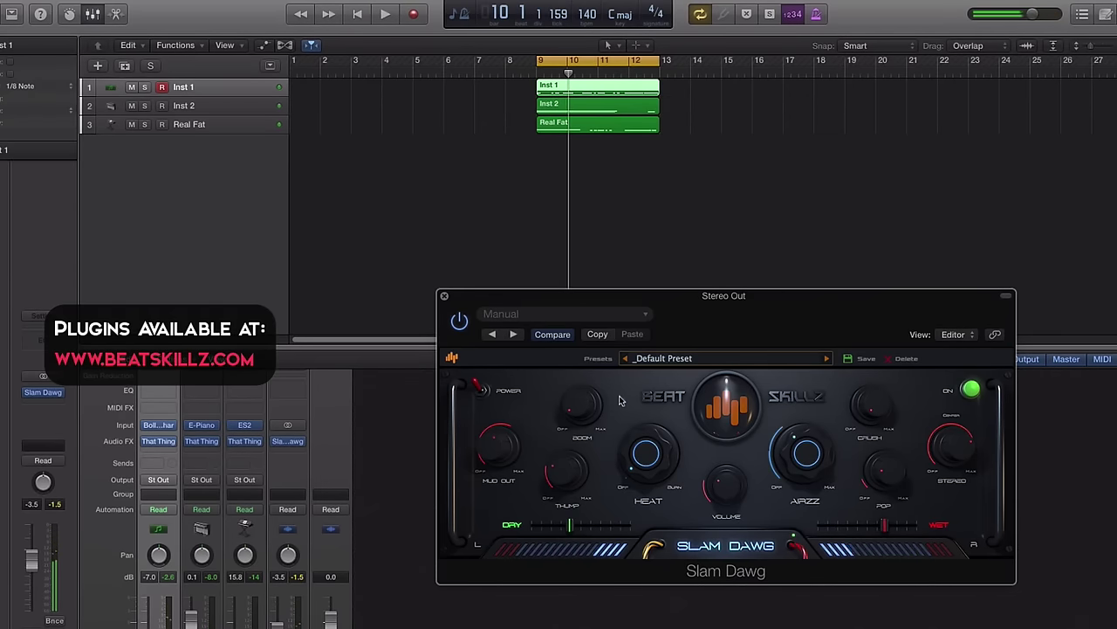